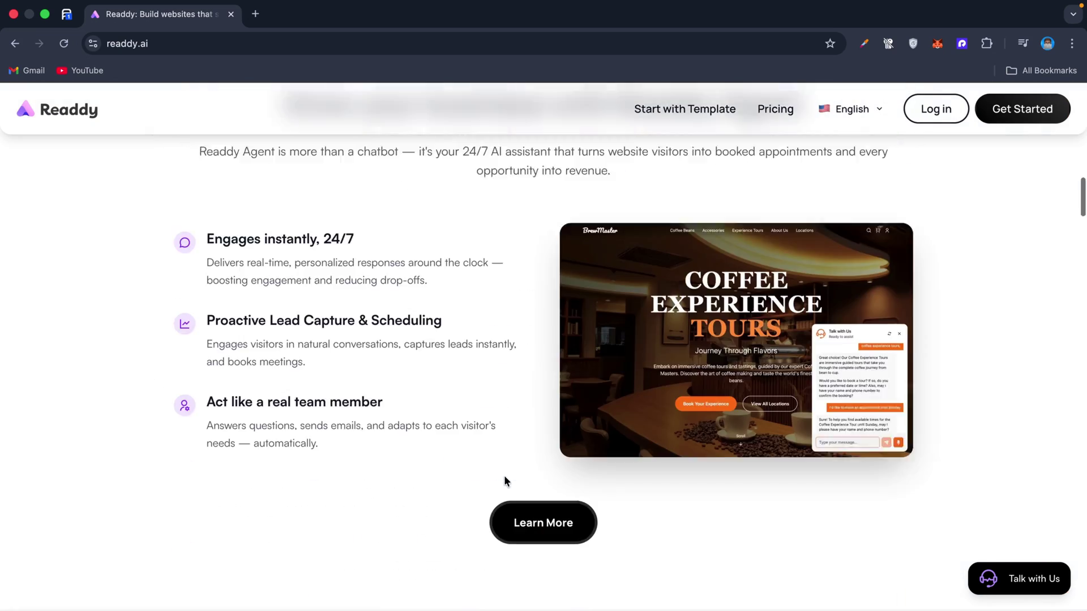
{"action": "scroll", "coordinate": [504, 478], "scroll_direction": "down", "scroll_amount": 15}
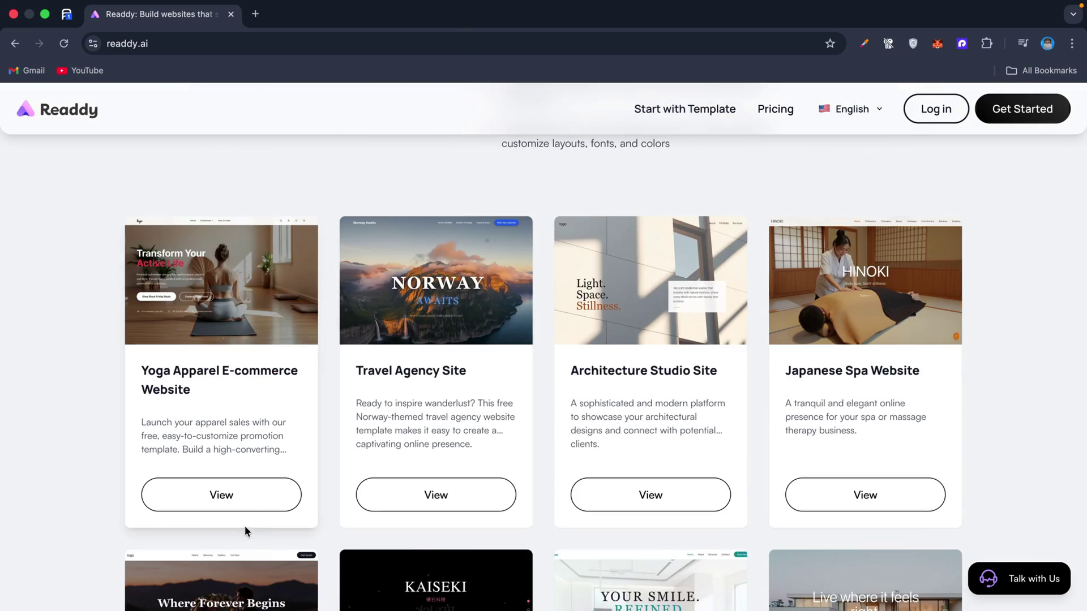
Preview the Yoga Apparel template in its own tab, then return to the template gallery.
{"action": "left_click", "coordinate": [246, 527]}
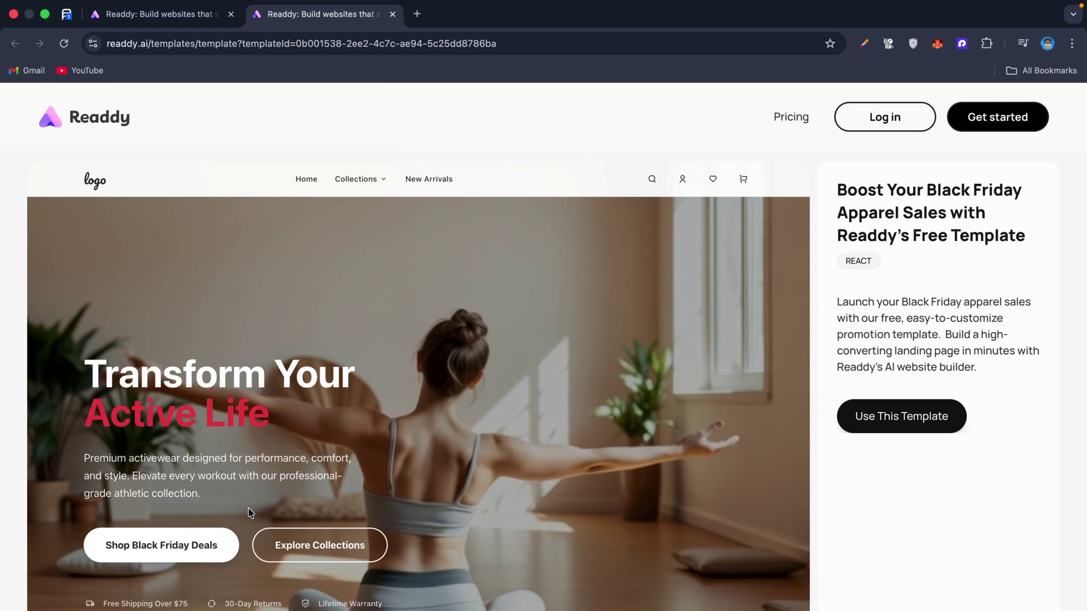
{"action": "scroll", "coordinate": [283, 492], "scroll_direction": "down", "scroll_amount": 15}
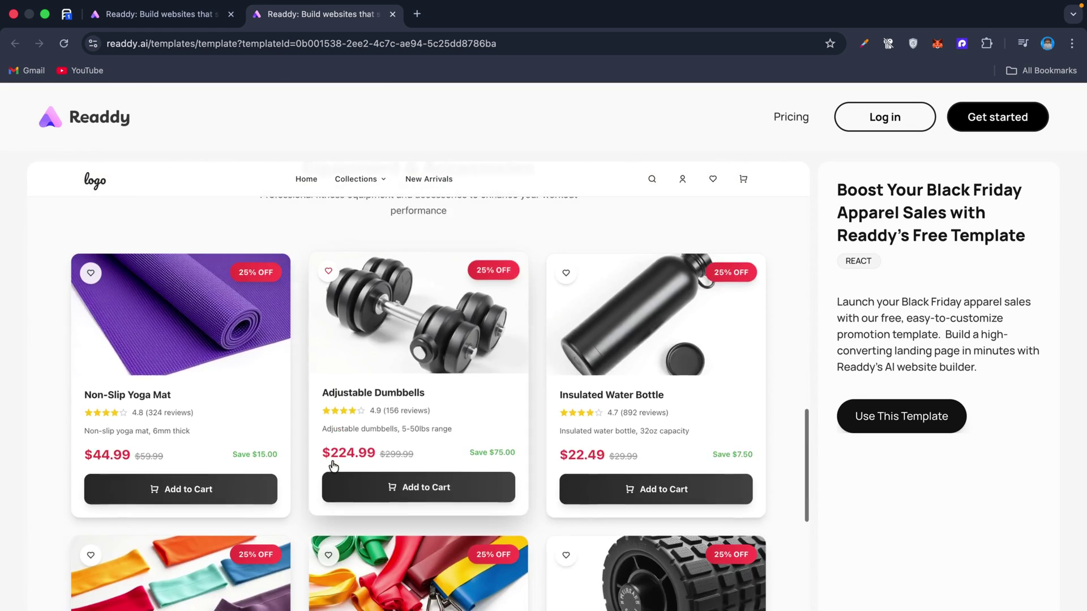
{"action": "scroll", "coordinate": [332, 465], "scroll_direction": "up", "scroll_amount": 15}
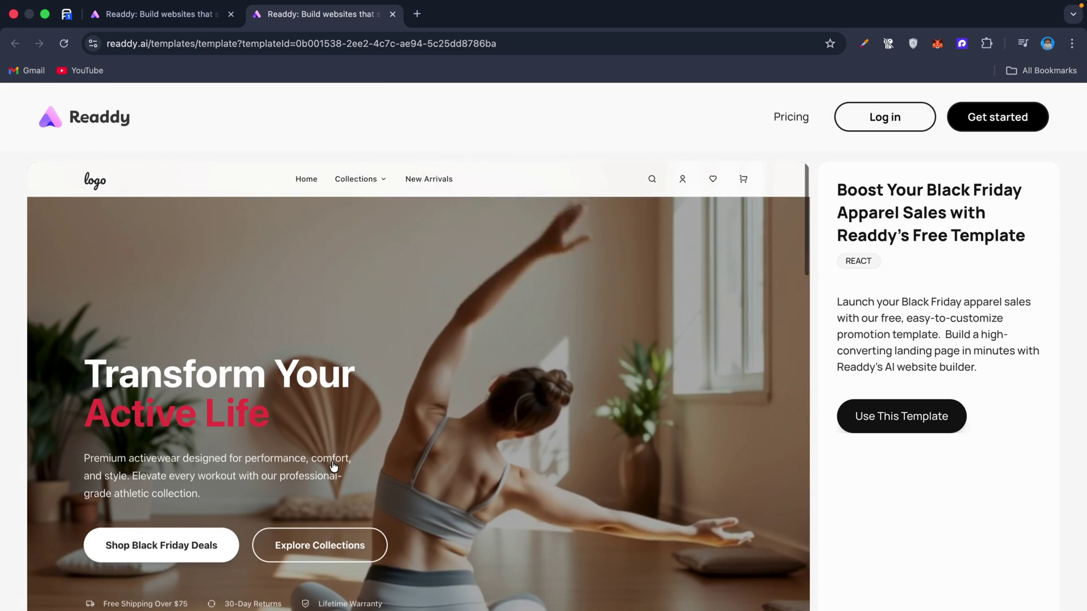
{"action": "scroll", "coordinate": [333, 465], "scroll_direction": "down", "scroll_amount": 10}
{"action": "left_click", "coordinate": [189, 24]}
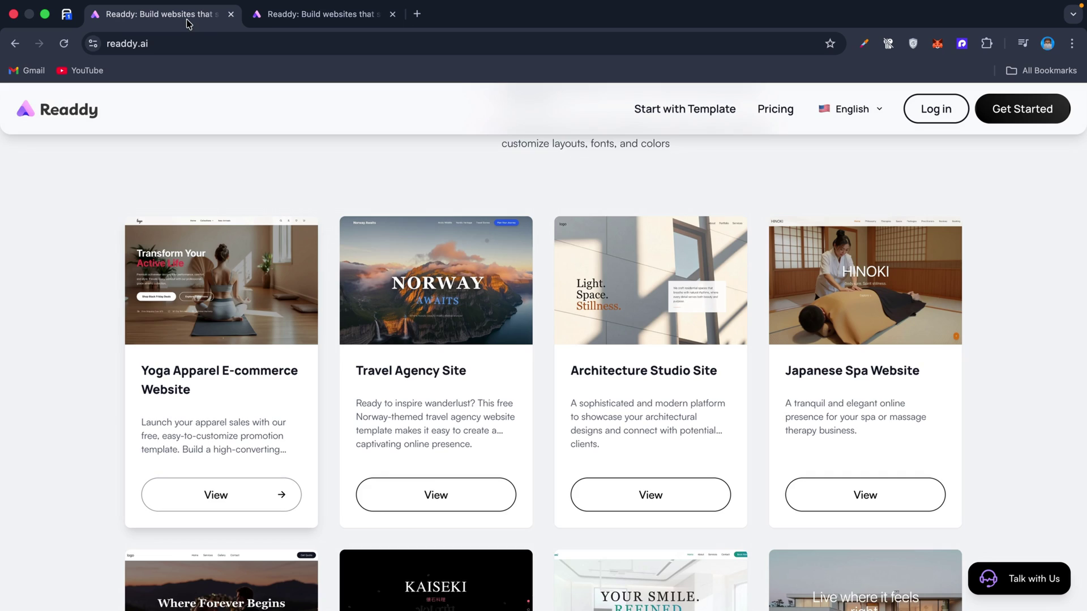
Preview and reload the Norway Travel Agency template, then return to the gallery.
{"action": "scroll", "coordinate": [315, 339], "scroll_direction": "down", "scroll_amount": 2}
{"action": "left_click", "coordinate": [415, 436]}
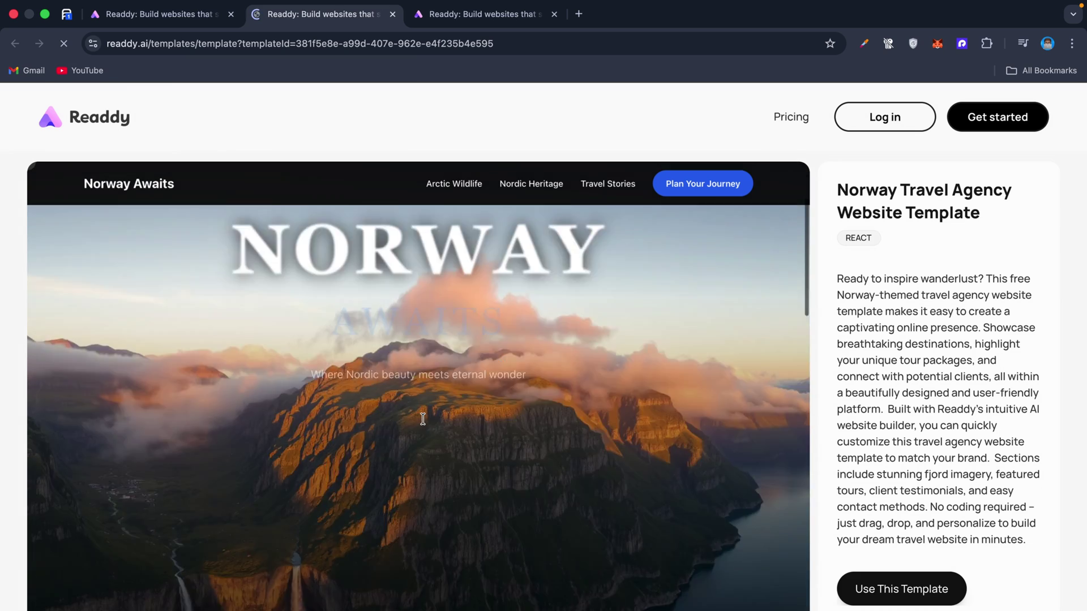
{"action": "scroll", "coordinate": [423, 419], "scroll_direction": "down", "scroll_amount": 15}
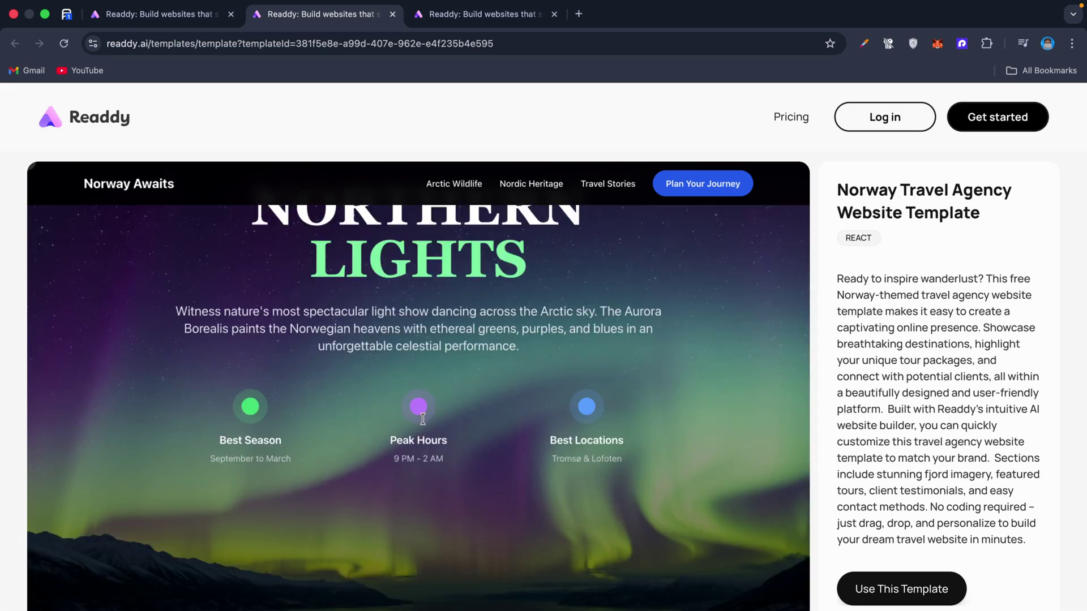
{"action": "scroll", "coordinate": [423, 419], "scroll_direction": "down", "scroll_amount": 8}
{"action": "scroll", "coordinate": [507, 121], "scroll_direction": "down", "scroll_amount": 5}
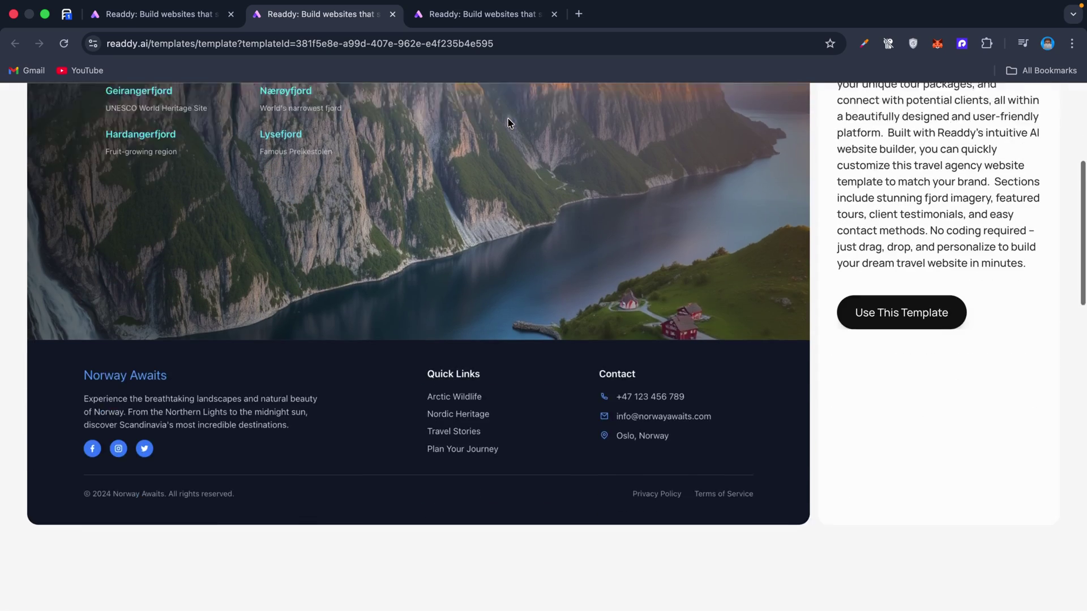
{"action": "scroll", "coordinate": [507, 122], "scroll_direction": "down", "scroll_amount": 10}
{"action": "key", "text": "super+r"}
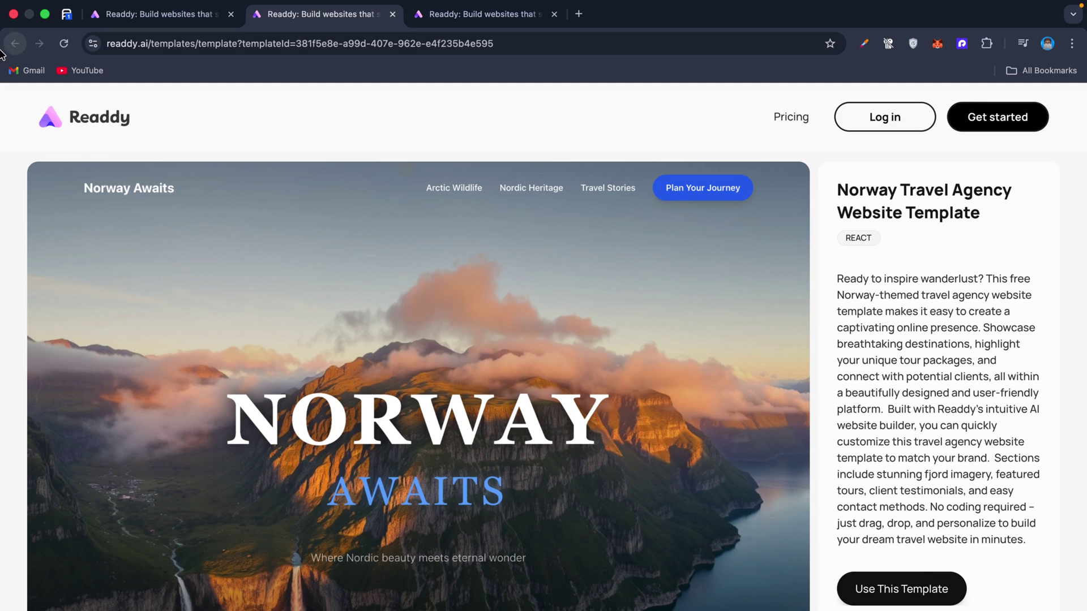
{"action": "left_click", "coordinate": [122, 12]}
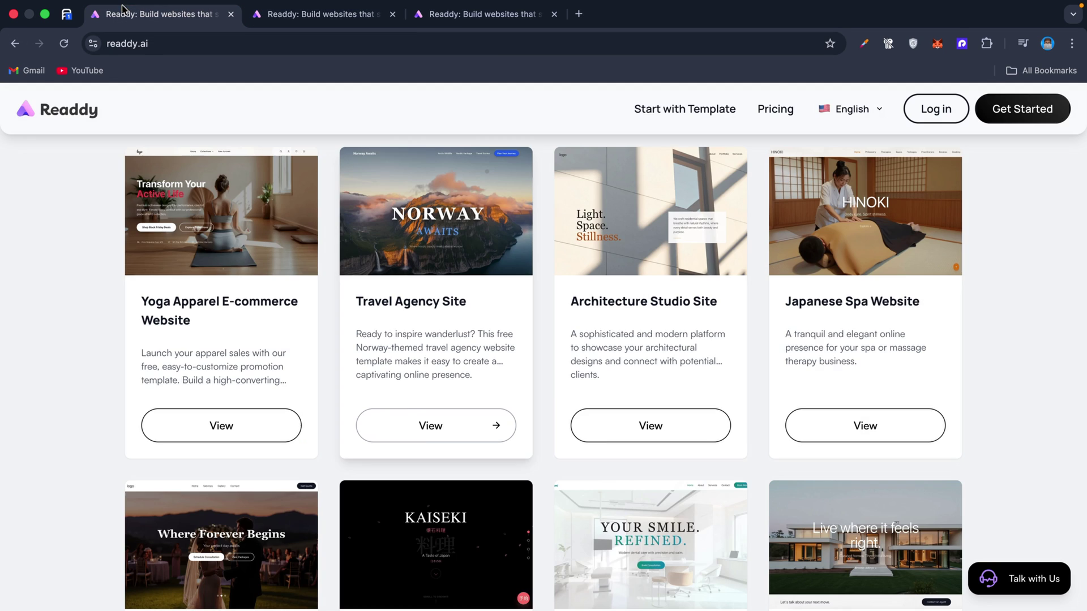
Preview the Architecture Studio Site template, then switch to the window showing the Readdy homepage.
{"action": "left_click", "coordinate": [683, 447]}
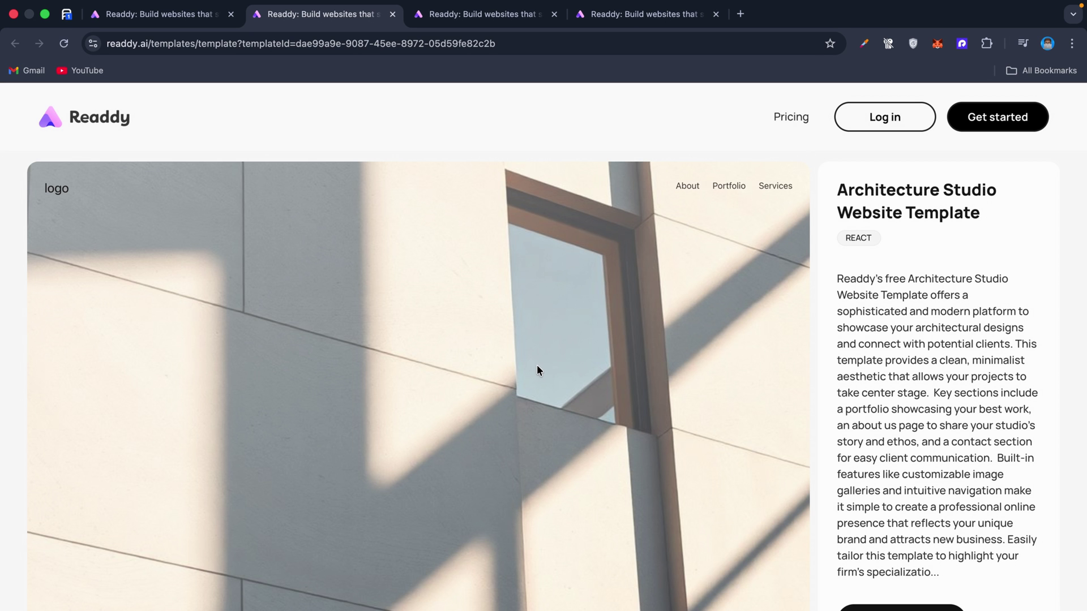
{"action": "scroll", "coordinate": [536, 370], "scroll_direction": "down", "scroll_amount": 10}
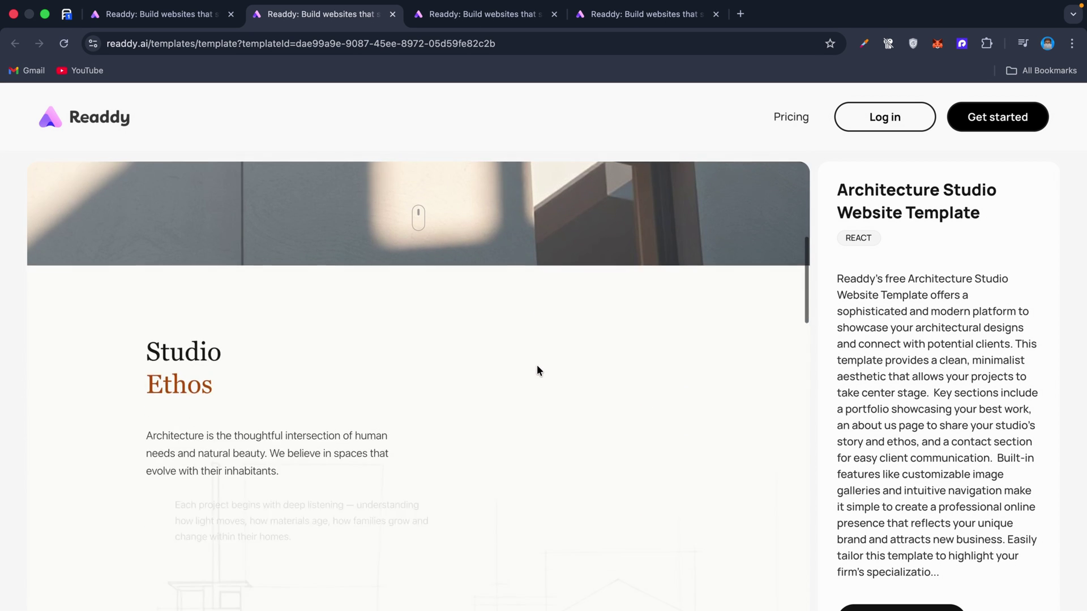
{"action": "scroll", "coordinate": [536, 371], "scroll_direction": "down", "scroll_amount": 7}
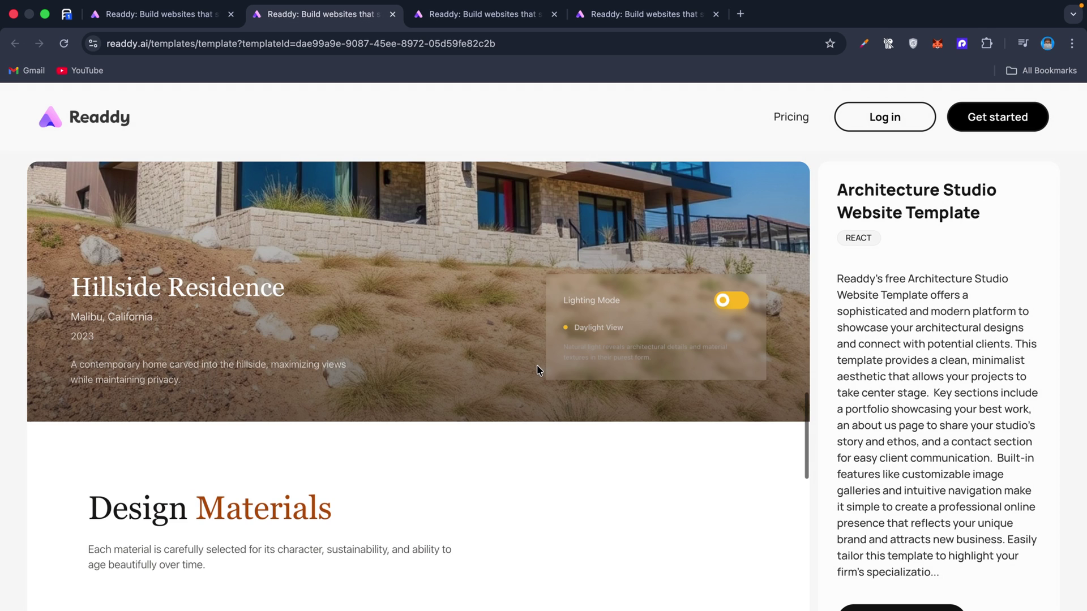
{"action": "scroll", "coordinate": [537, 370], "scroll_direction": "down", "scroll_amount": 15}
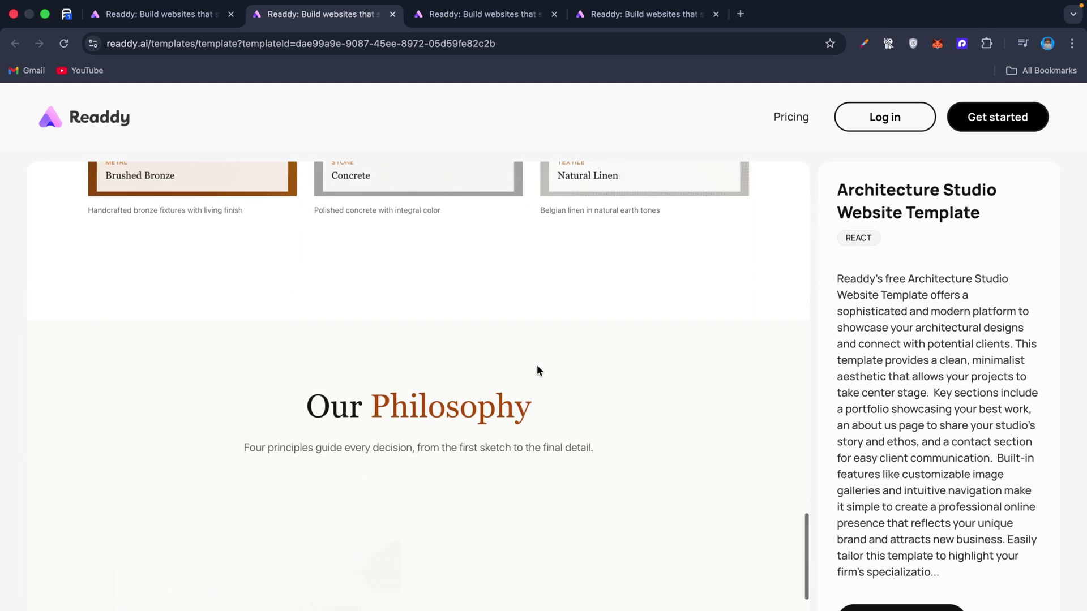
{"action": "scroll", "coordinate": [537, 371], "scroll_direction": "down", "scroll_amount": 20}
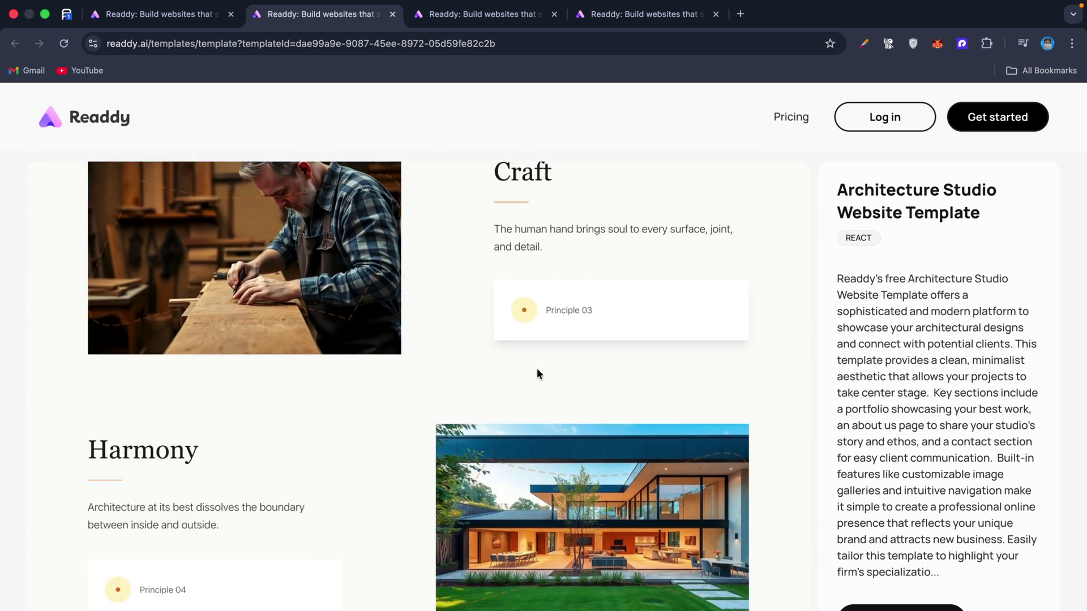
{"action": "scroll", "coordinate": [537, 371], "scroll_direction": "down", "scroll_amount": 10}
{"action": "scroll", "coordinate": [537, 371], "scroll_direction": "up", "scroll_amount": 10}
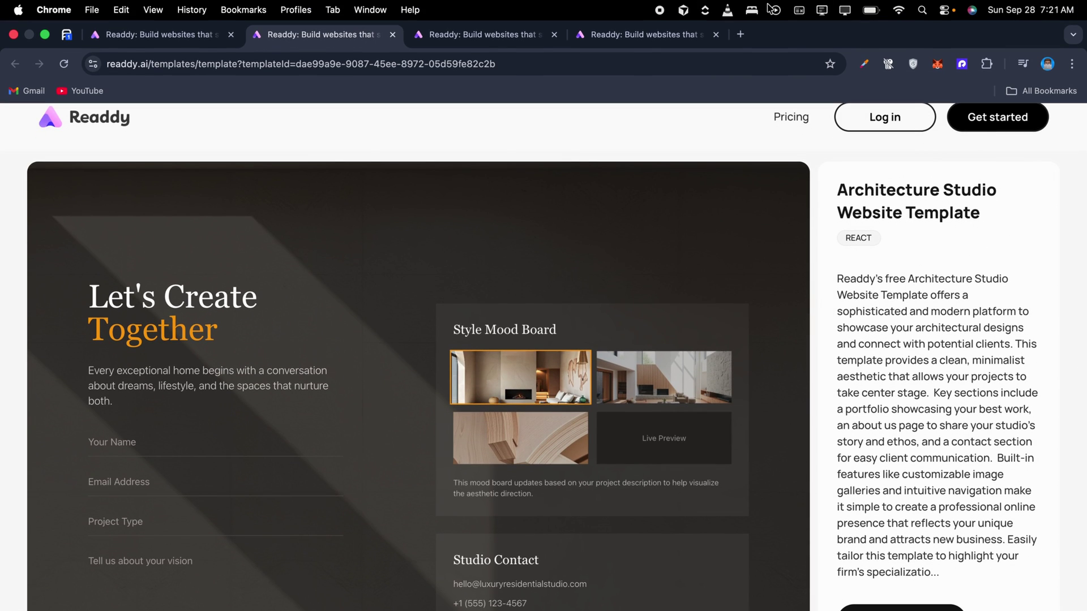
{"action": "left_click", "coordinate": [776, 10]}
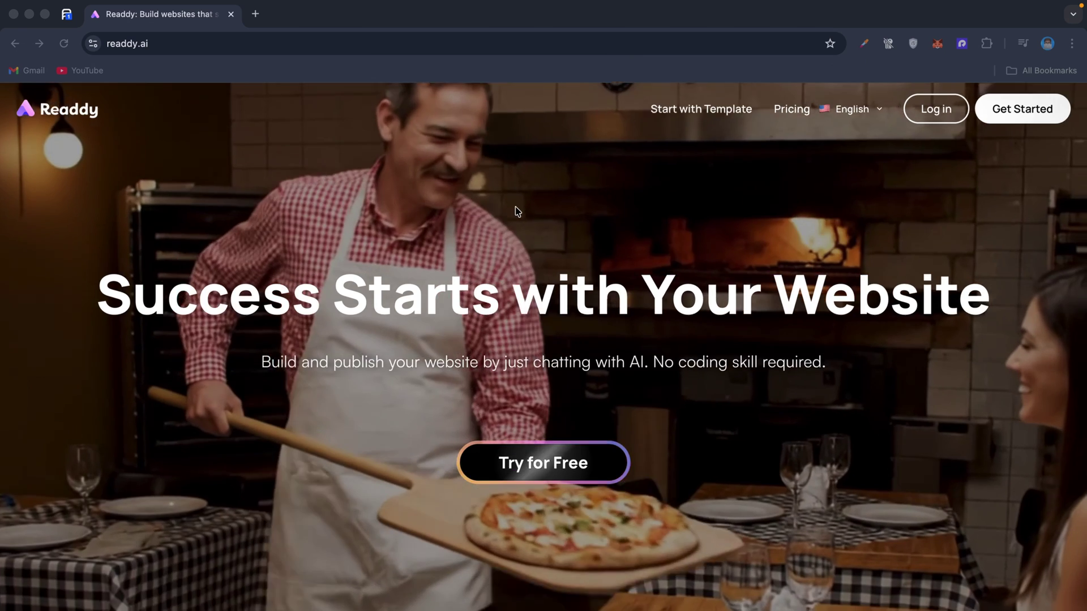
{"action": "scroll", "coordinate": [516, 206], "scroll_direction": "down", "scroll_amount": 12}
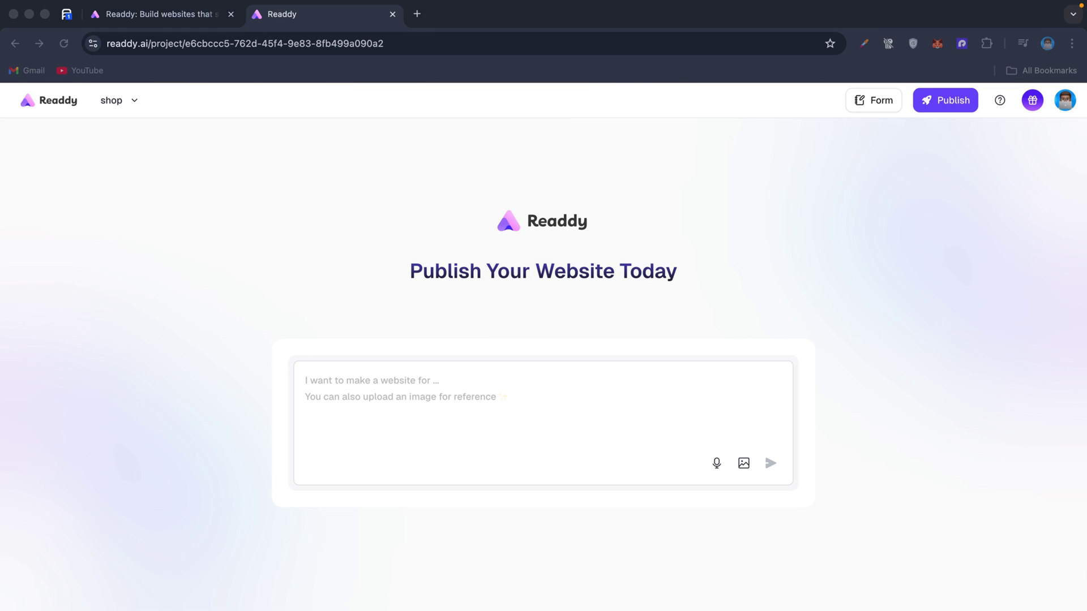
{"action": "type", "text": "A modern"}
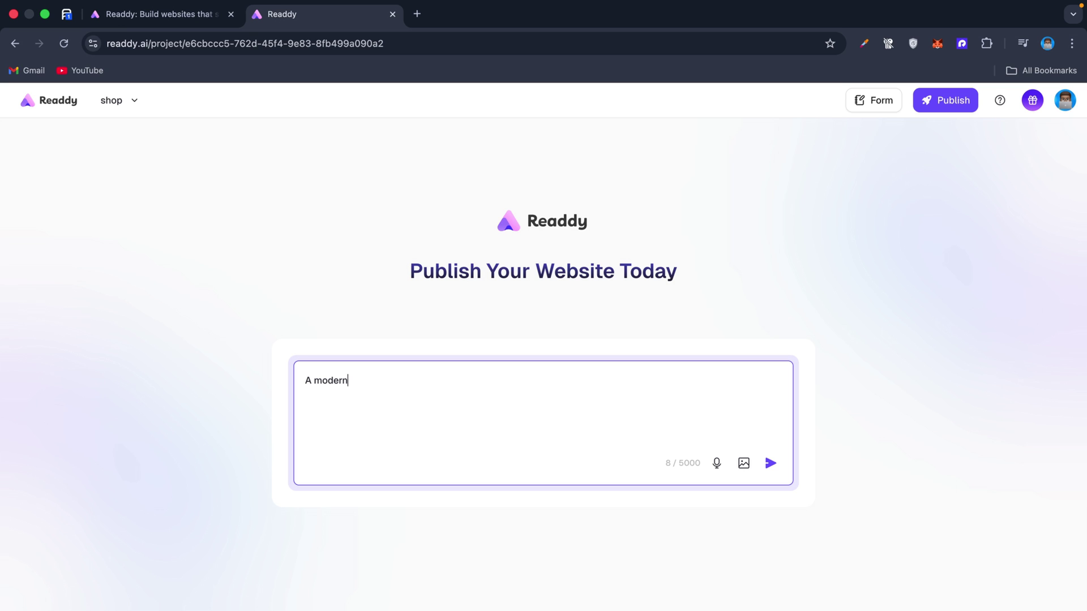
{"action": "type", "text": " website for a freelance designer who offers branded t-shir"}
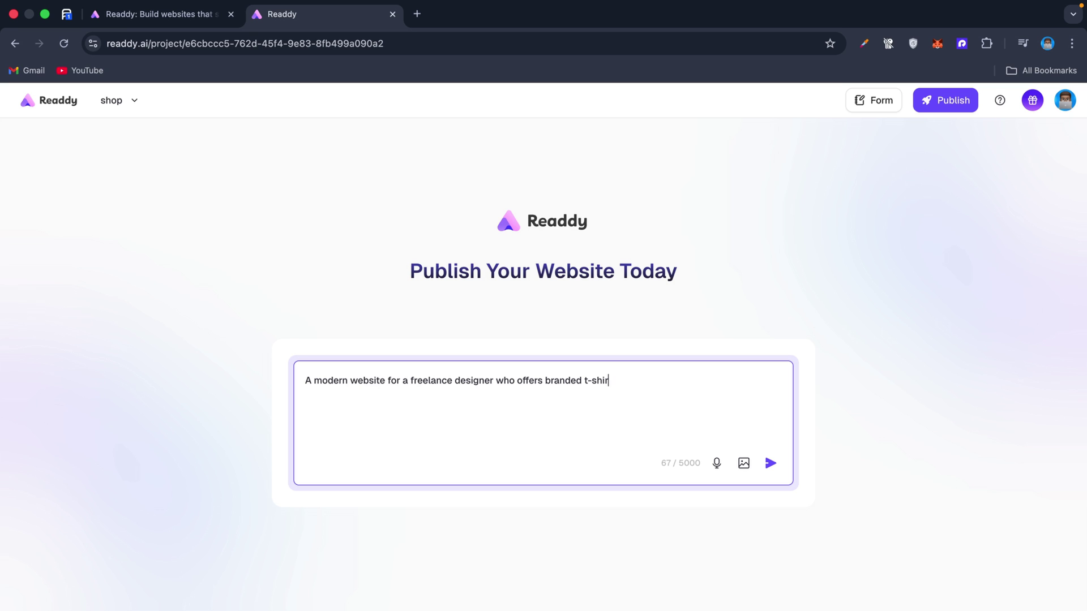
{"action": "type", "text": "ts services"}
{"action": "key", "text": "Return"}
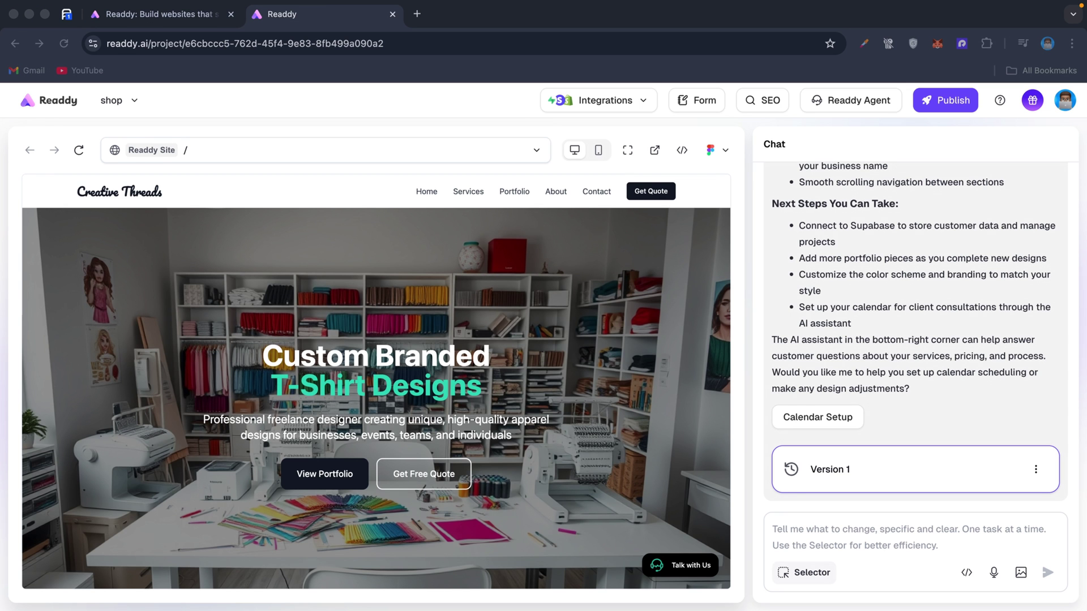
{"action": "scroll", "coordinate": [674, 443], "scroll_direction": "down", "scroll_amount": 10}
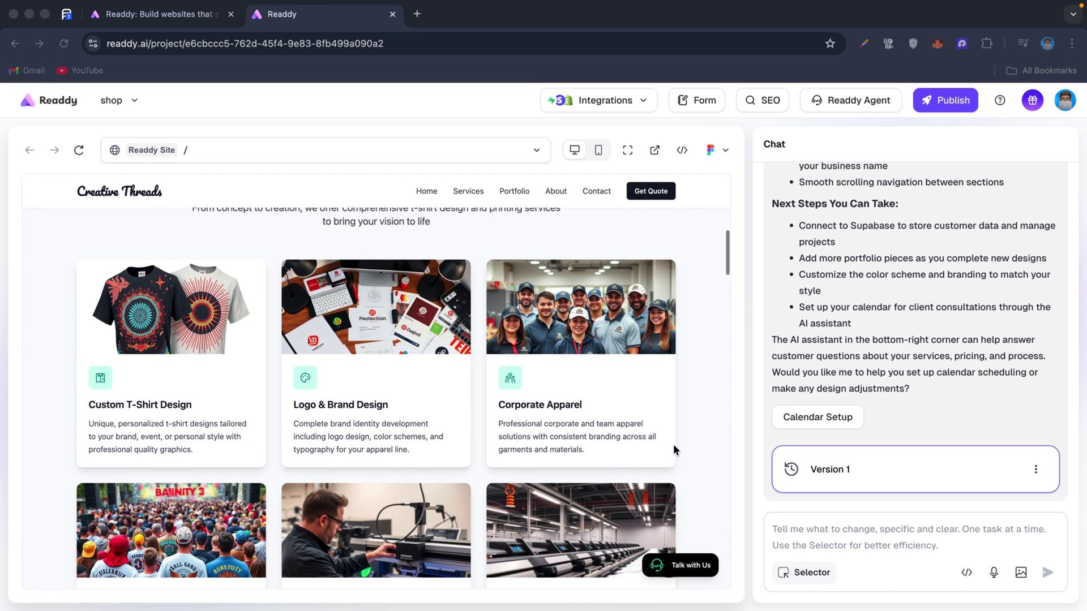
{"action": "scroll", "coordinate": [673, 450], "scroll_direction": "down", "scroll_amount": 5}
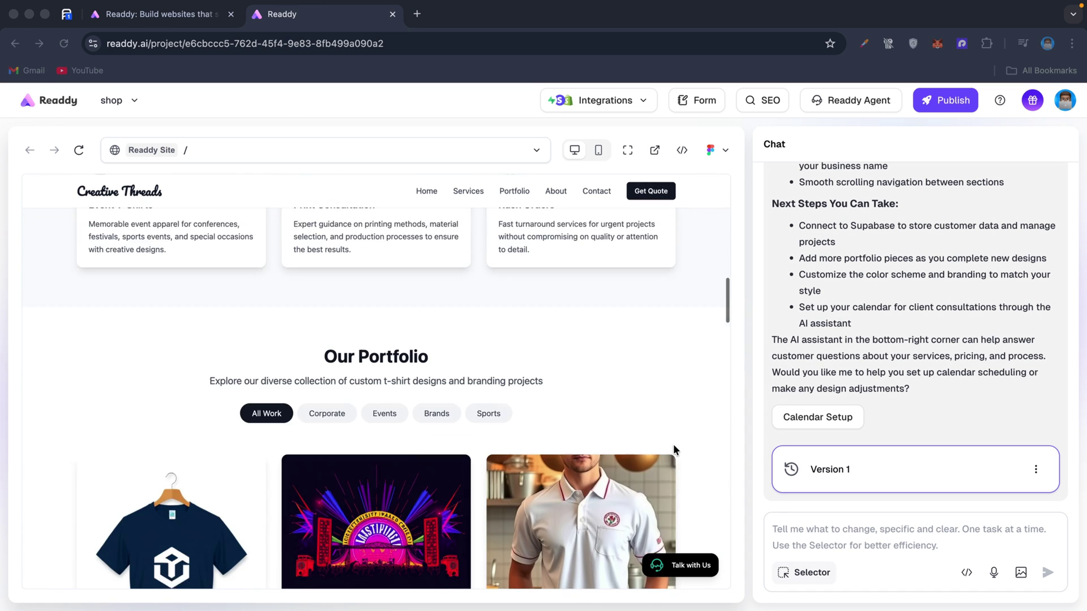
{"action": "scroll", "coordinate": [674, 450], "scroll_direction": "down", "scroll_amount": 10}
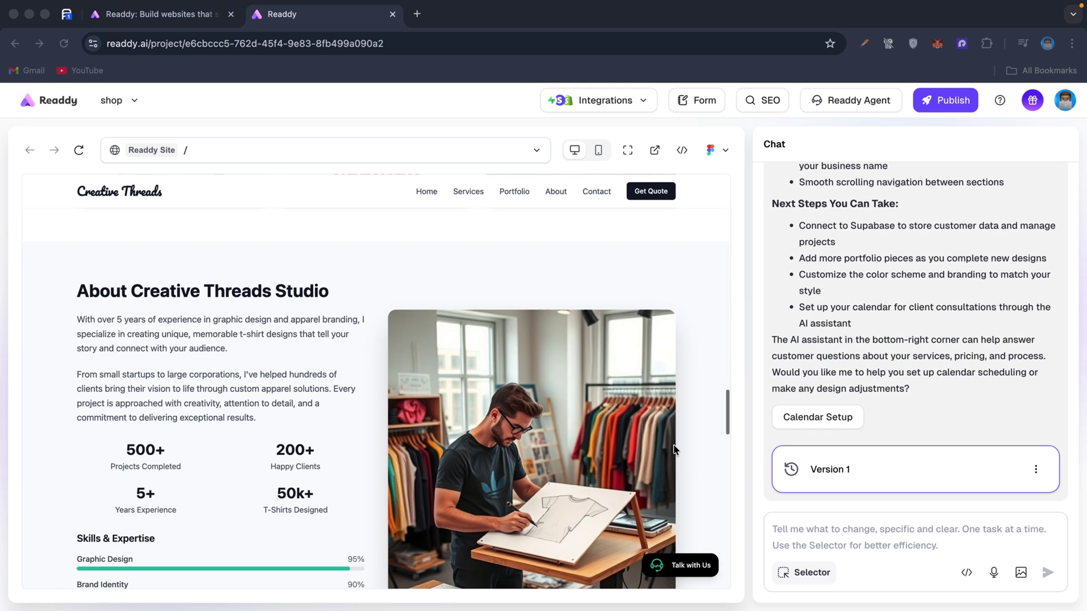
Ask the builder to 'make the homepage bolder with a hero image', then open Talk with Us.
{"action": "scroll", "coordinate": [674, 450], "scroll_direction": "down", "scroll_amount": 3}
{"action": "left_click", "coordinate": [854, 529]}
{"action": "type", "text": "make th"}
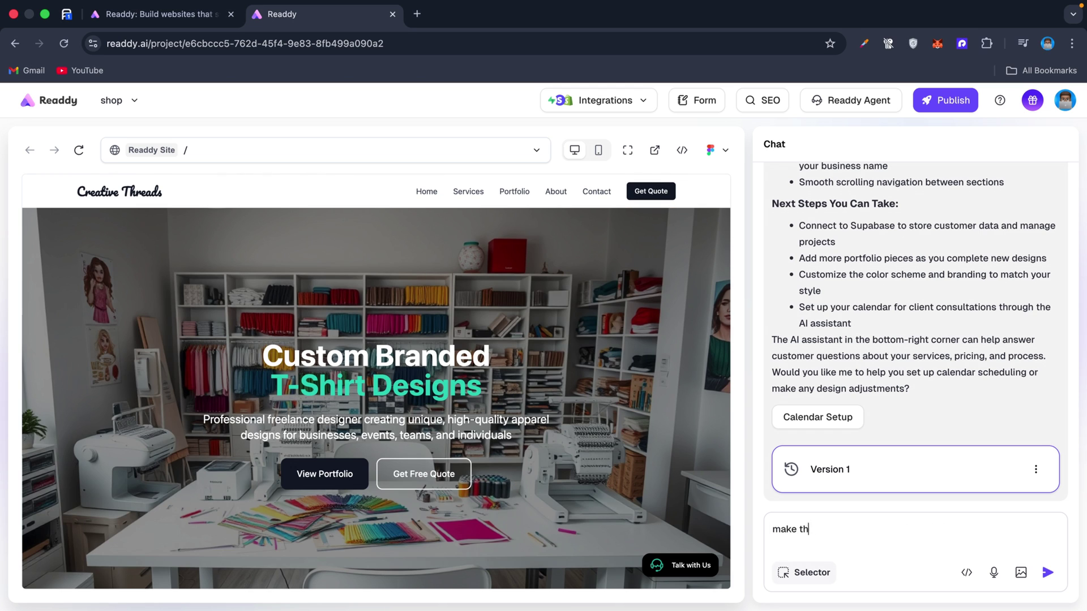
{"action": "type", "text": "e homepage bolder with a hero image"}
{"action": "key", "text": "Return"}
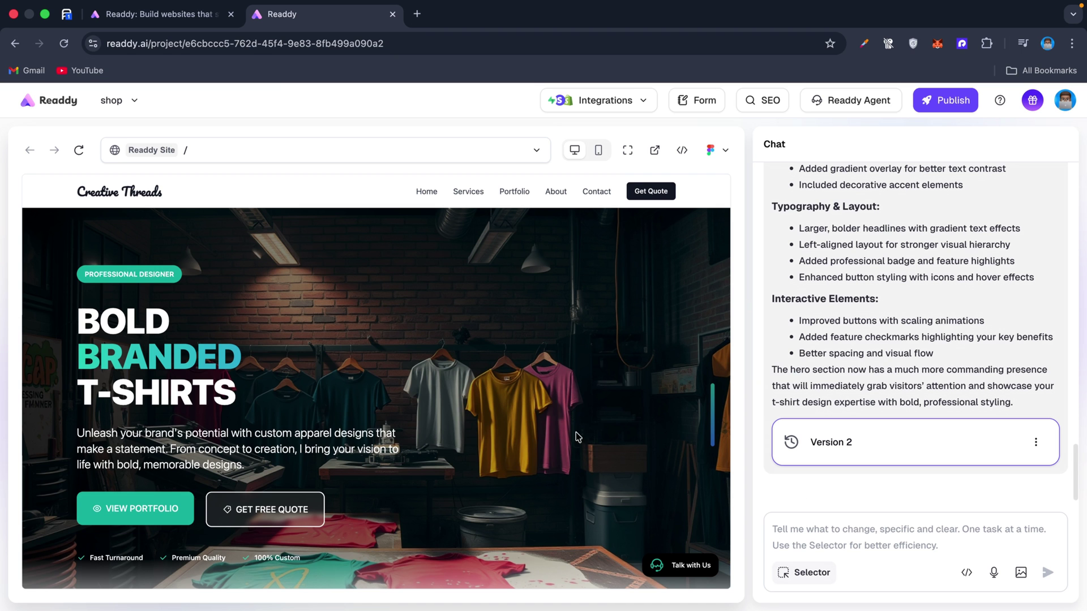
{"action": "scroll", "coordinate": [513, 412], "scroll_direction": "down", "scroll_amount": 10}
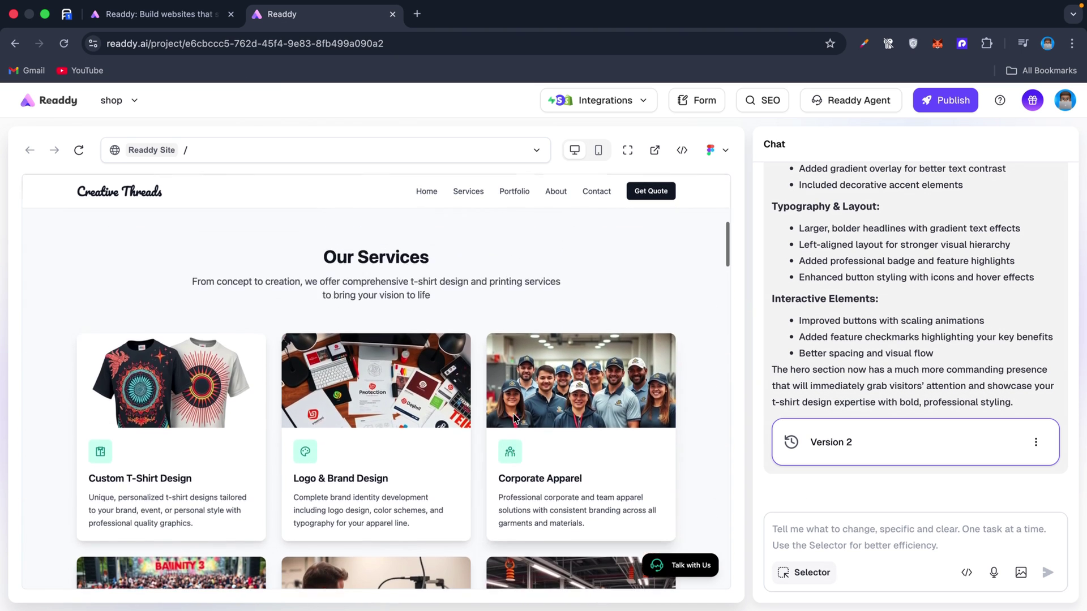
{"action": "scroll", "coordinate": [513, 413], "scroll_direction": "up", "scroll_amount": 10}
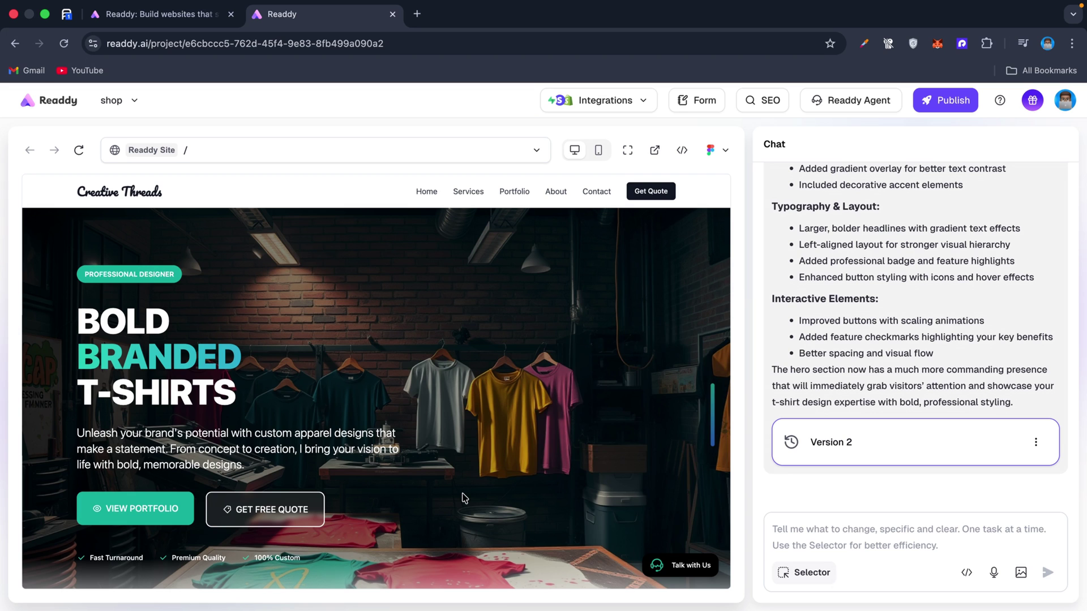
{"action": "left_click", "coordinate": [679, 566]}
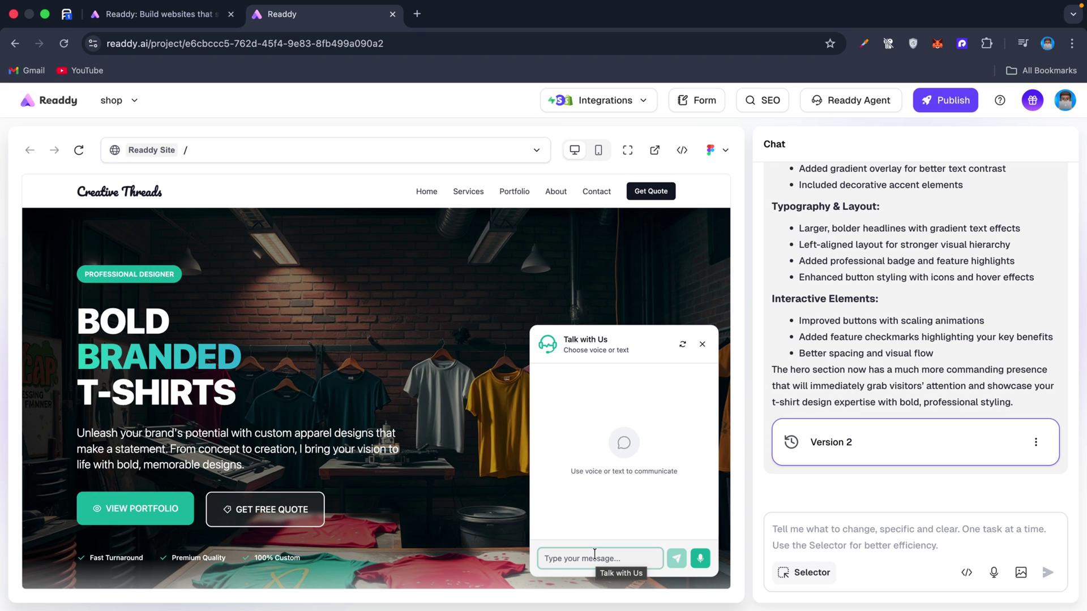
Ask the site assistant whether it offers discounts for first time customers.
{"action": "type", "text": "Do you o"}
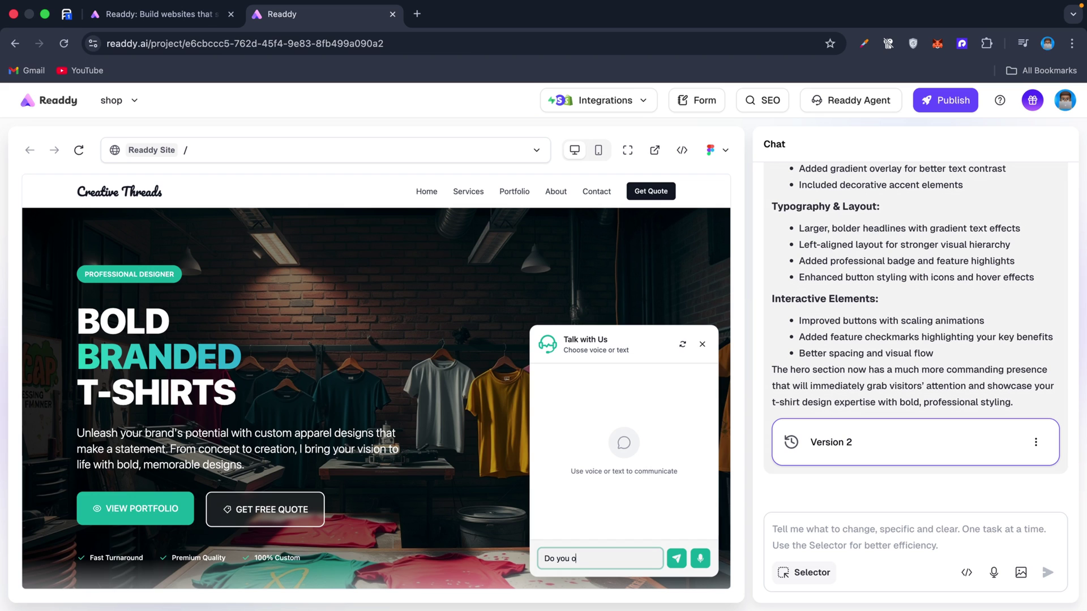
{"action": "type", "text": "ffere dis"}
{"action": "key", "text": "BackSpace"}
{"action": "key", "text": "BackSpace"}
{"action": "key", "text": "BackSpace"}
{"action": "key", "text": "BackSpace"}
{"action": "key", "text": "BackSpace"}
{"action": "type", "text": "discounts for first time customers?"}
{"action": "key", "text": "Return"}
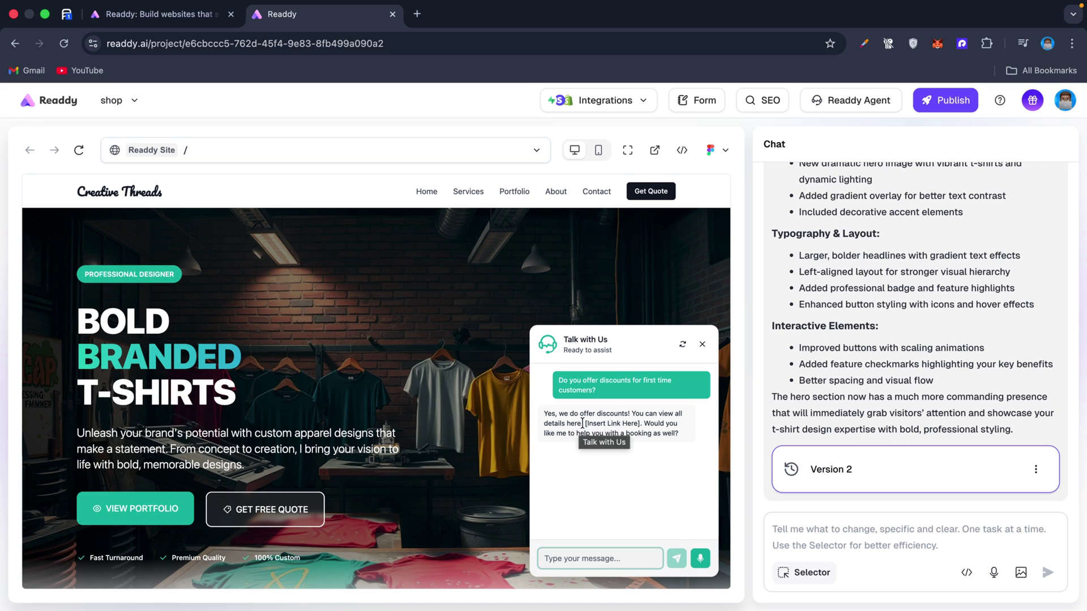
{"action": "left_click_drag", "start_coordinate": [582, 423], "coordinate": [638, 424]}
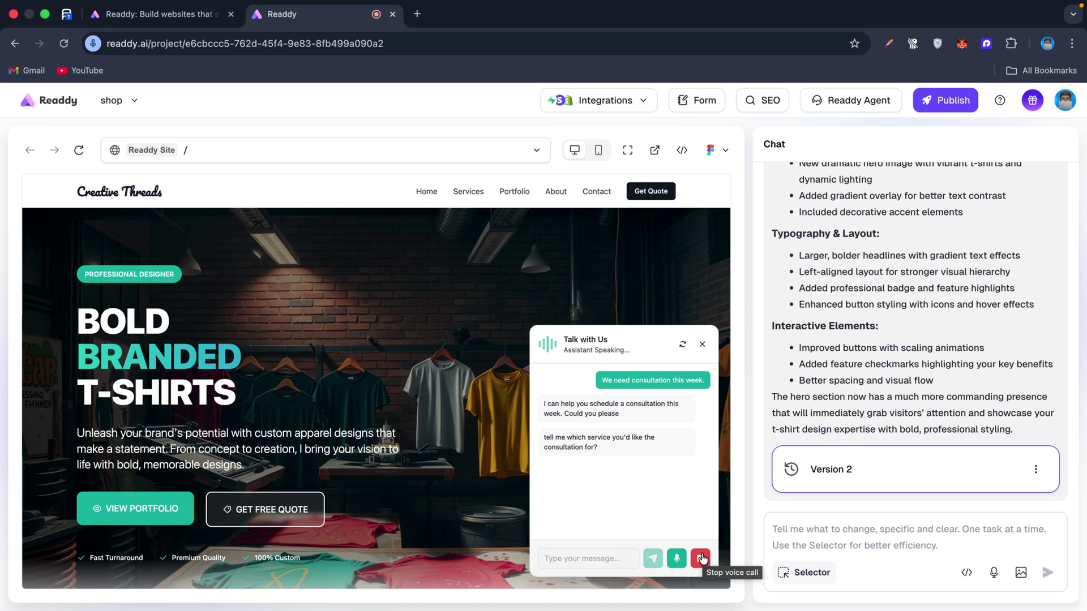
End the voice call, close the assistant widget, and scroll back through the chat history.
{"action": "left_click", "coordinate": [702, 560]}
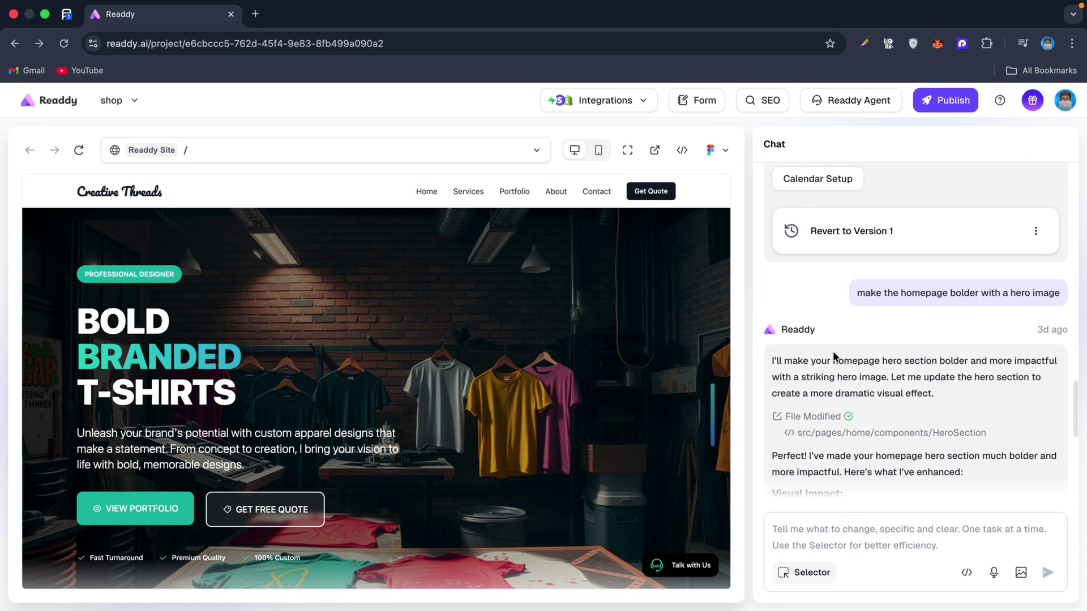
{"action": "scroll", "coordinate": [833, 356], "scroll_direction": "up", "scroll_amount": 2}
{"action": "scroll", "coordinate": [833, 351], "scroll_direction": "up", "scroll_amount": 15}
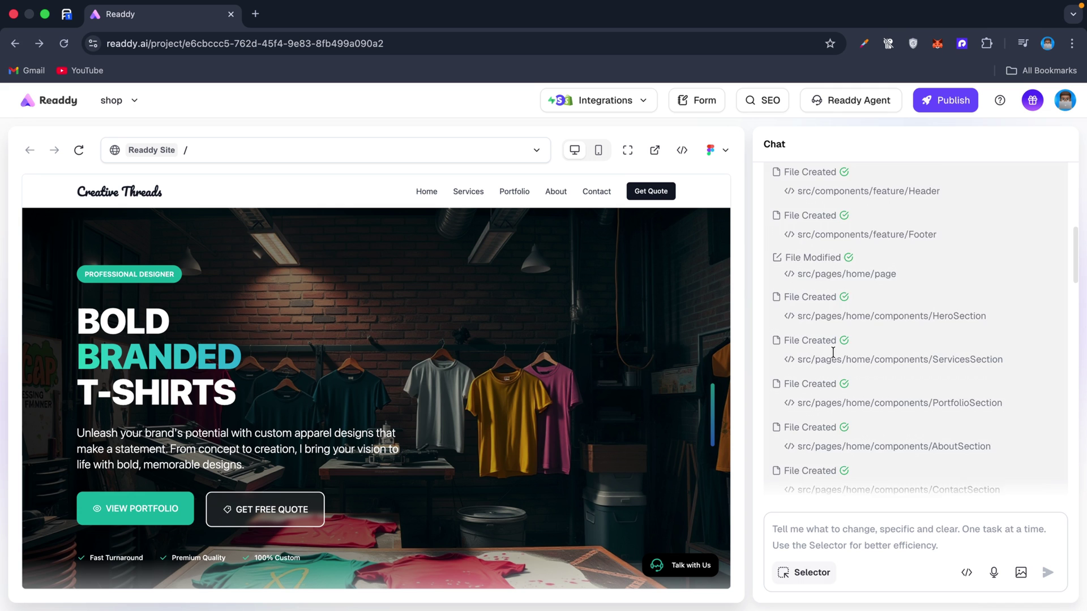
{"action": "scroll", "coordinate": [840, 360], "scroll_direction": "down", "scroll_amount": 7}
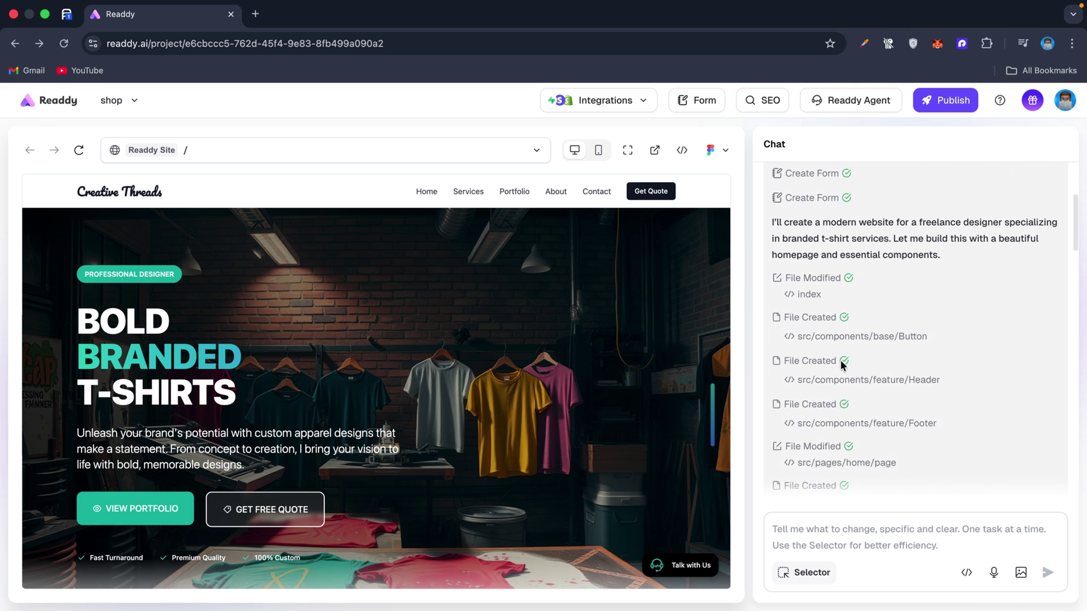
{"action": "scroll", "coordinate": [841, 365], "scroll_direction": "down", "scroll_amount": 10}
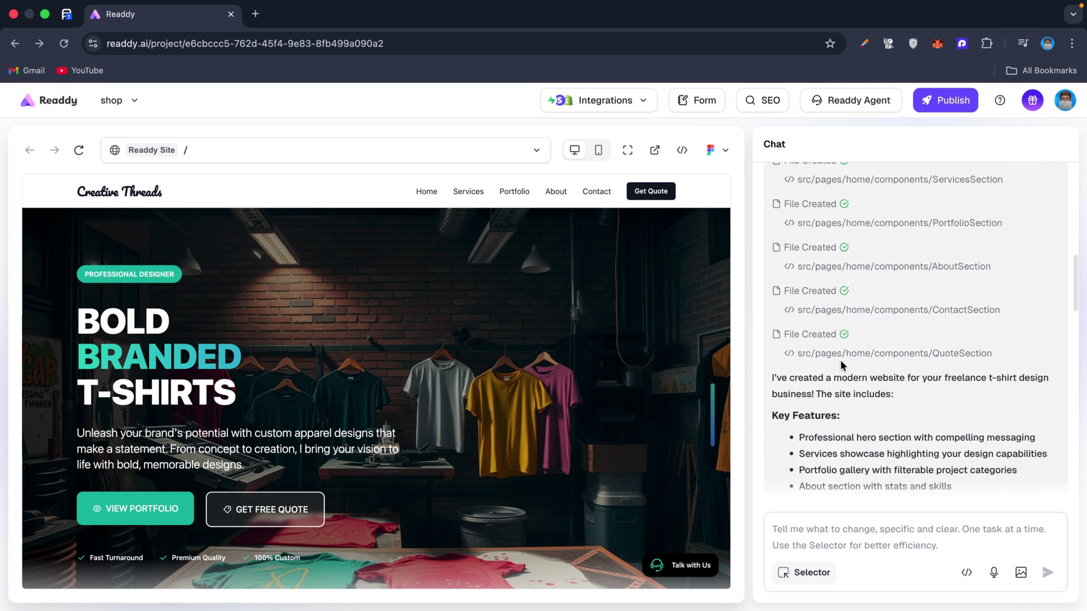
{"action": "scroll", "coordinate": [841, 360], "scroll_direction": "down", "scroll_amount": 5}
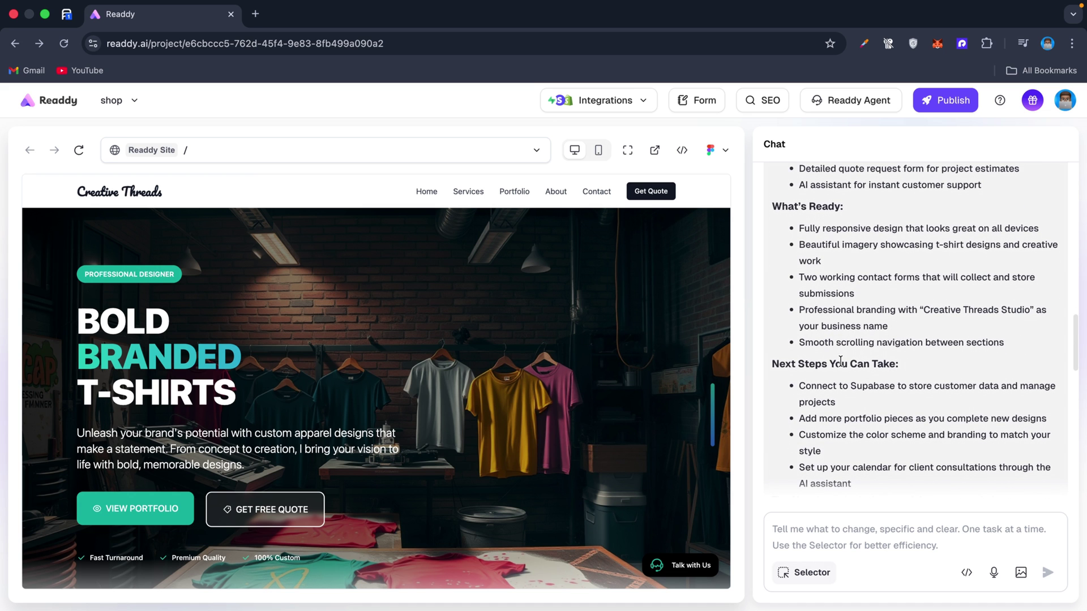
{"action": "scroll", "coordinate": [840, 360], "scroll_direction": "down", "scroll_amount": 8}
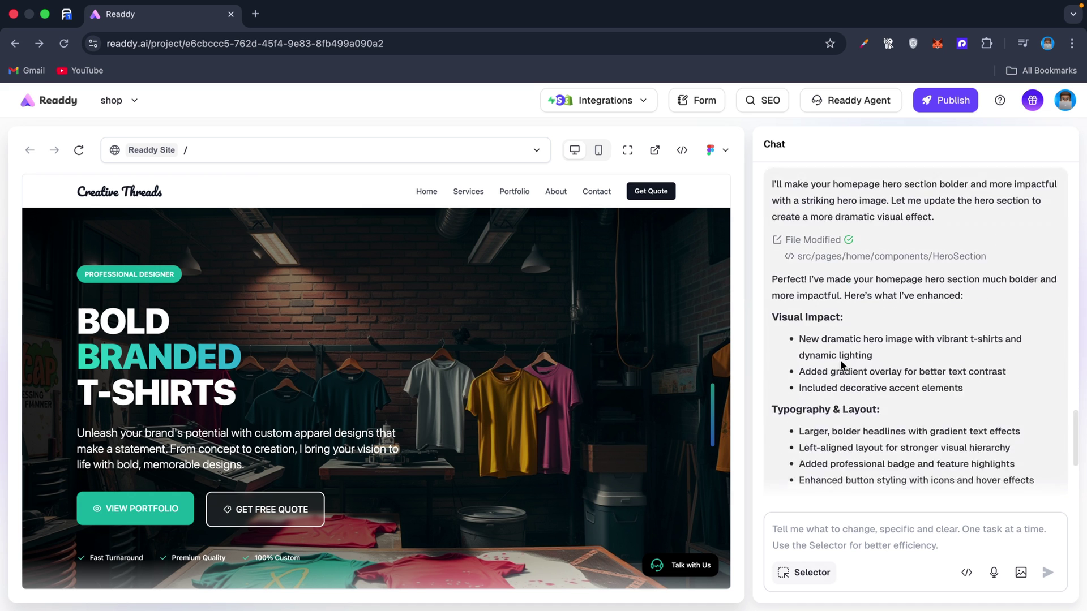
{"action": "scroll", "coordinate": [841, 365], "scroll_direction": "down", "scroll_amount": 5}
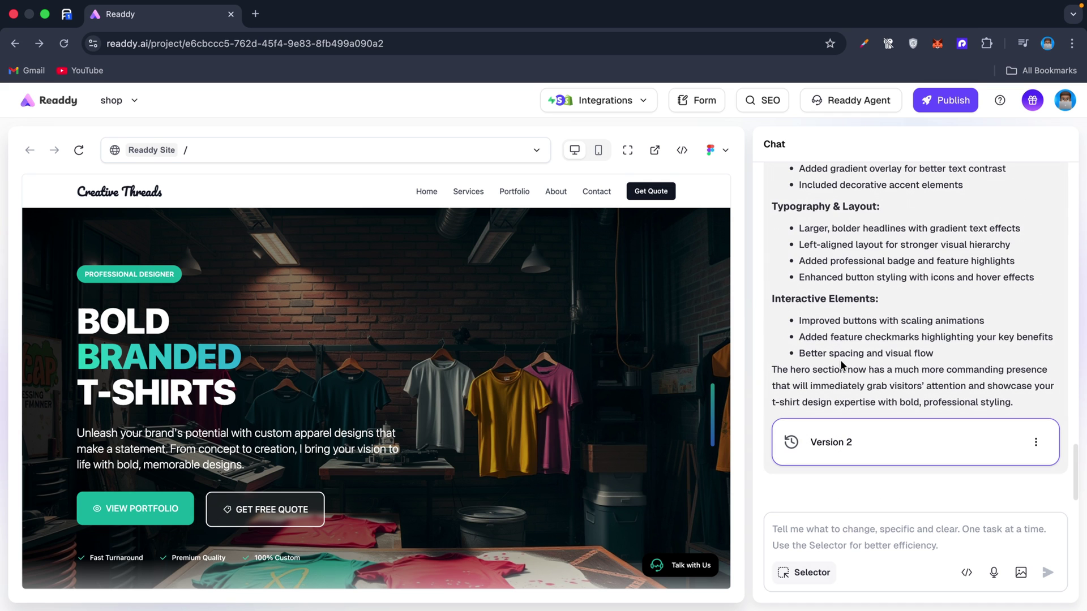
{"action": "scroll", "coordinate": [842, 365], "scroll_direction": "up", "scroll_amount": 10}
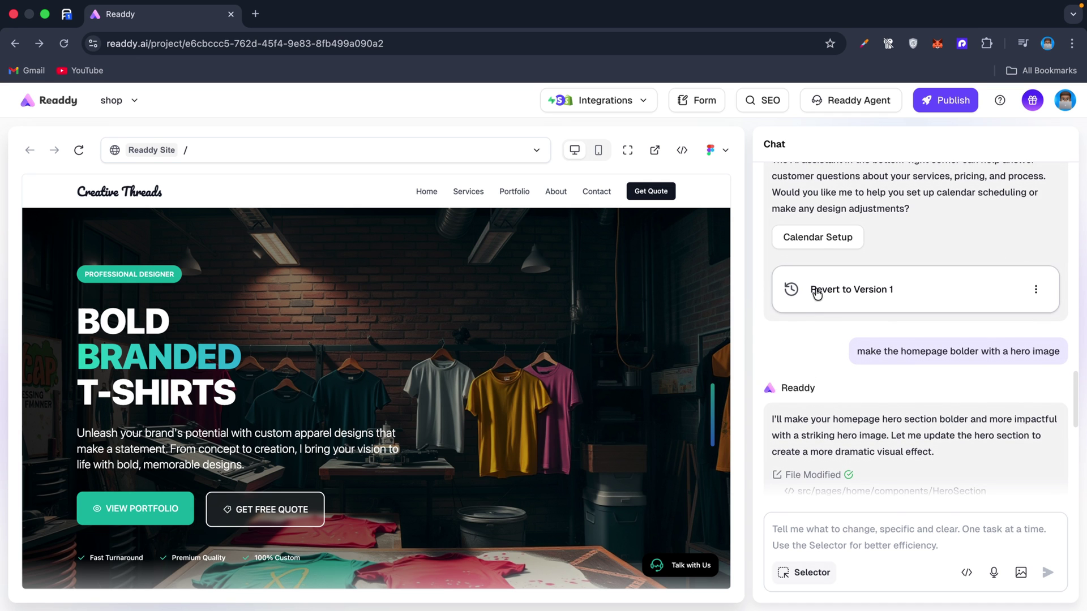
Review the Monday–Friday 09:00–17:00 appointment hours in Calendar Setup, then go to Leads.
{"action": "left_click", "coordinate": [818, 237]}
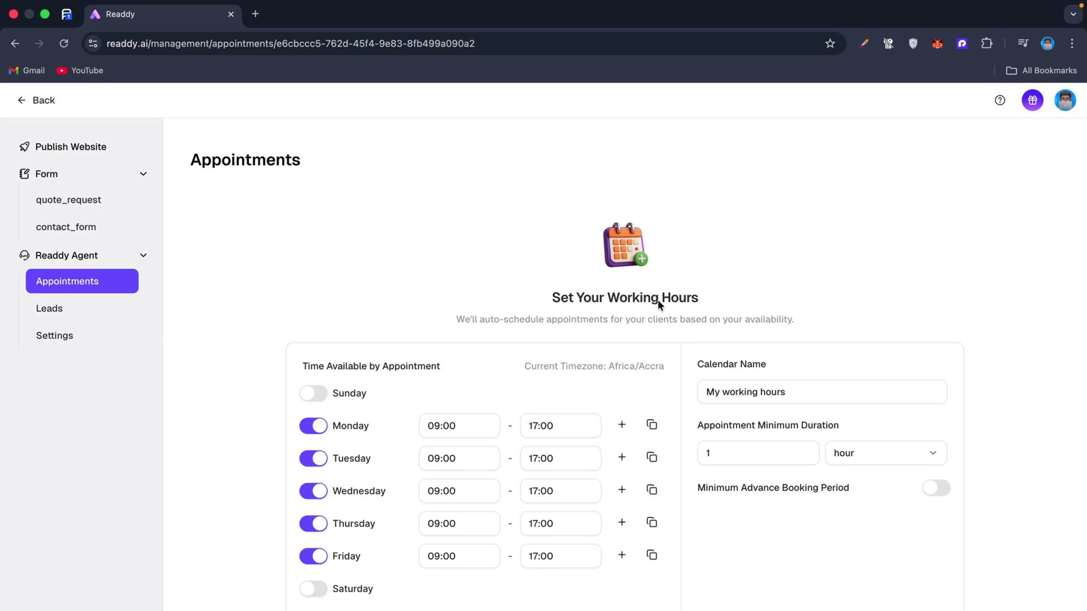
{"action": "scroll", "coordinate": [596, 389], "scroll_direction": "down", "scroll_amount": 2}
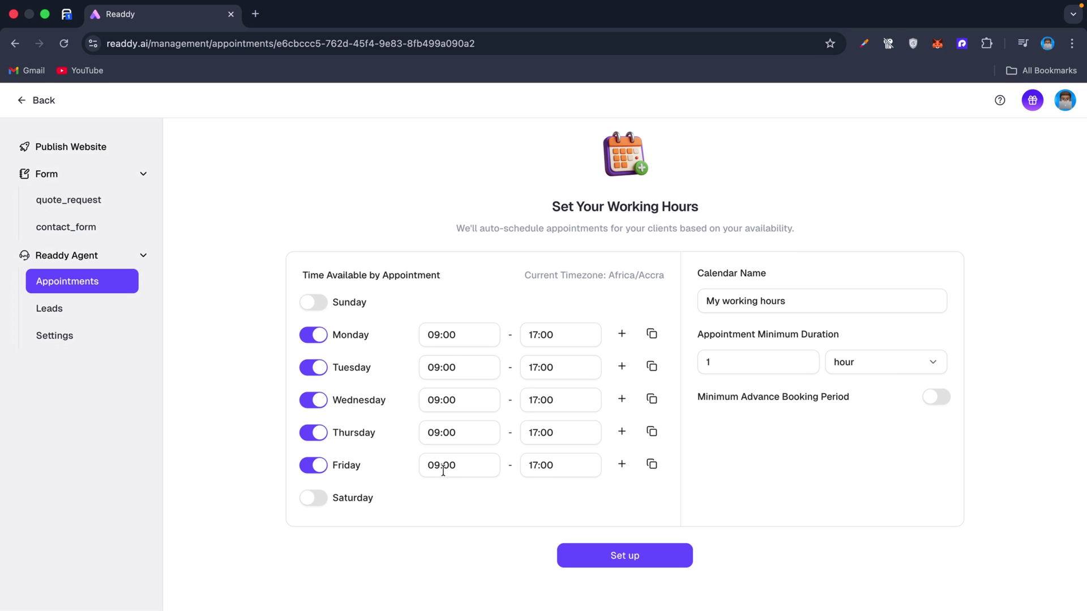
{"action": "scroll", "coordinate": [473, 418], "scroll_direction": "up", "scroll_amount": 2}
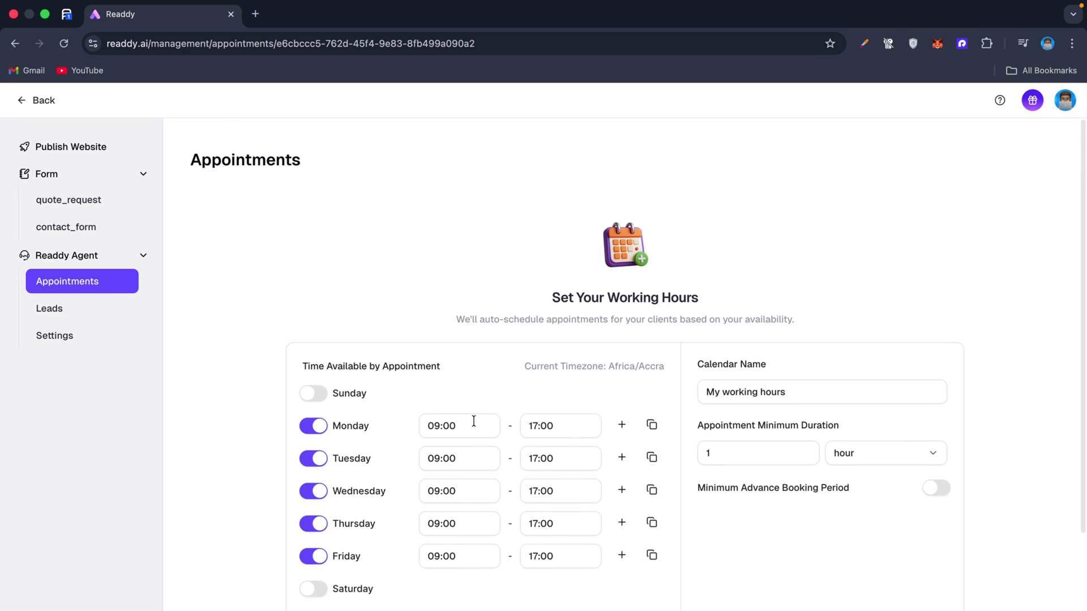
{"action": "scroll", "coordinate": [473, 419], "scroll_direction": "down", "scroll_amount": 2}
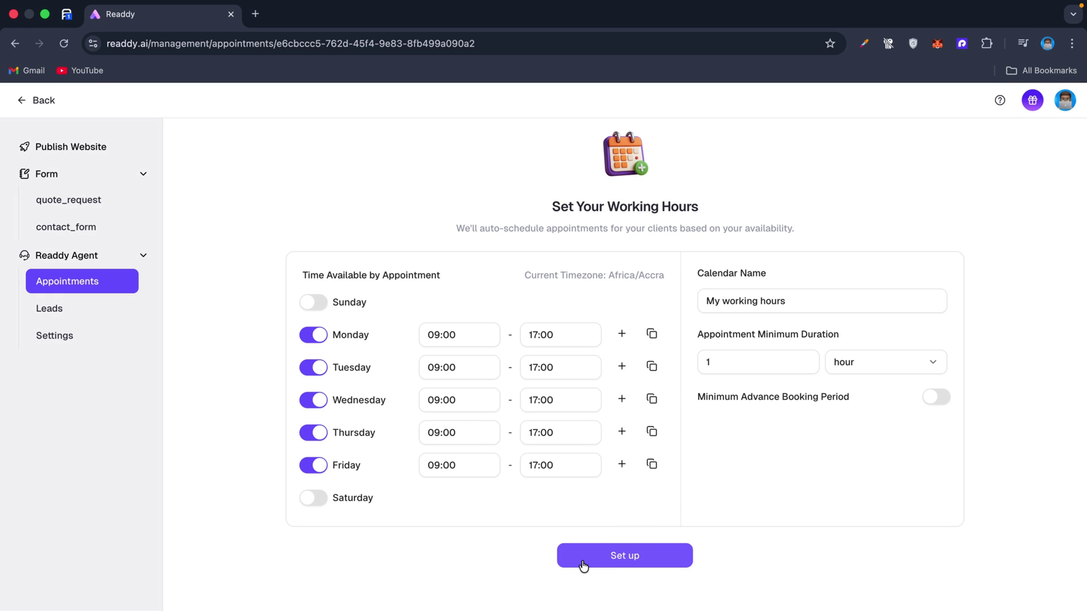
{"action": "left_click", "coordinate": [98, 310]}
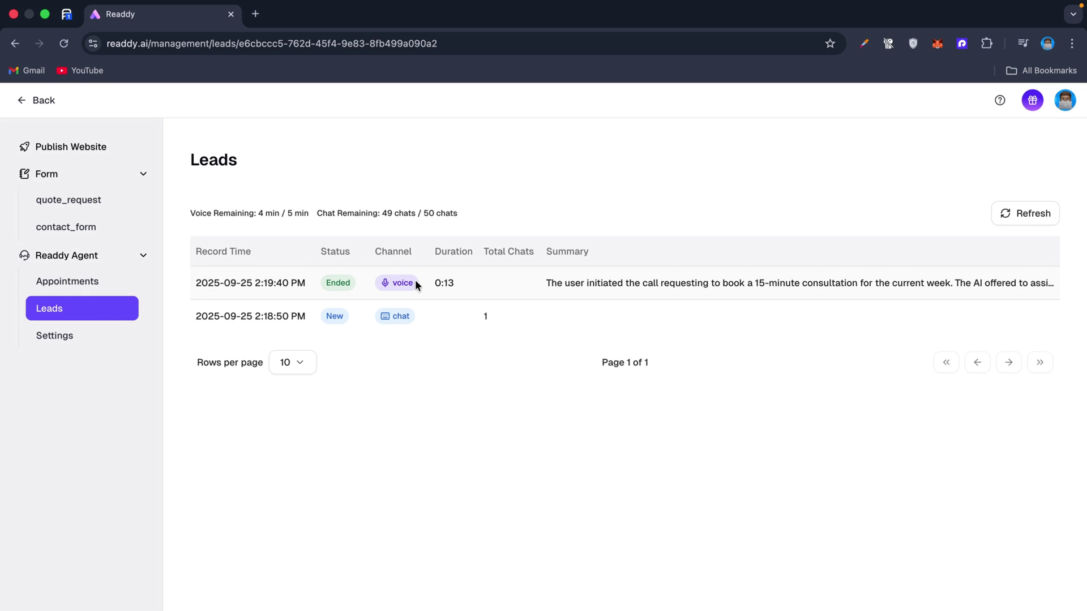
View the 2:19:40 PM voice lead's details, then go to the Readdy Agent settings.
{"action": "left_click", "coordinate": [584, 283]}
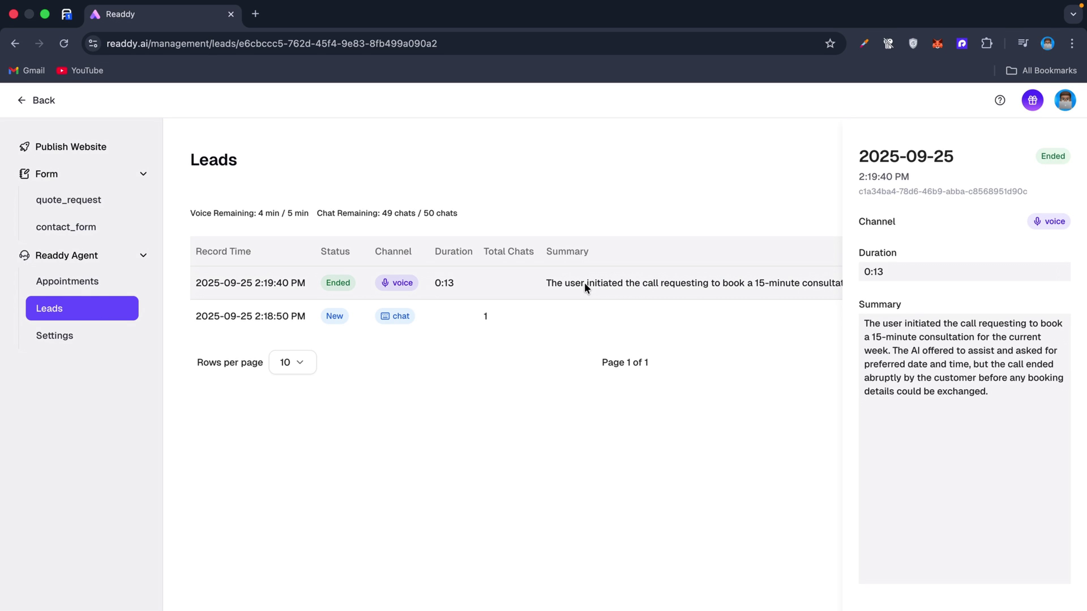
{"action": "left_click", "coordinate": [721, 334]}
Review the agent's Global Prompt, Language, FAQ and notification settings.
{"action": "left_click", "coordinate": [102, 342]}
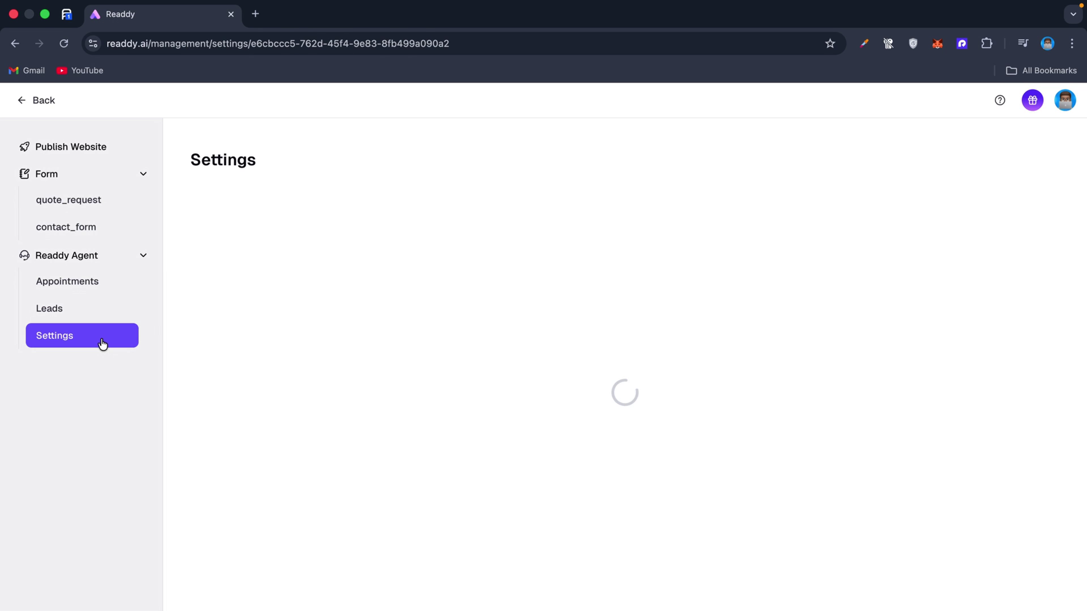
{"action": "scroll", "coordinate": [565, 427], "scroll_direction": "down", "scroll_amount": 3}
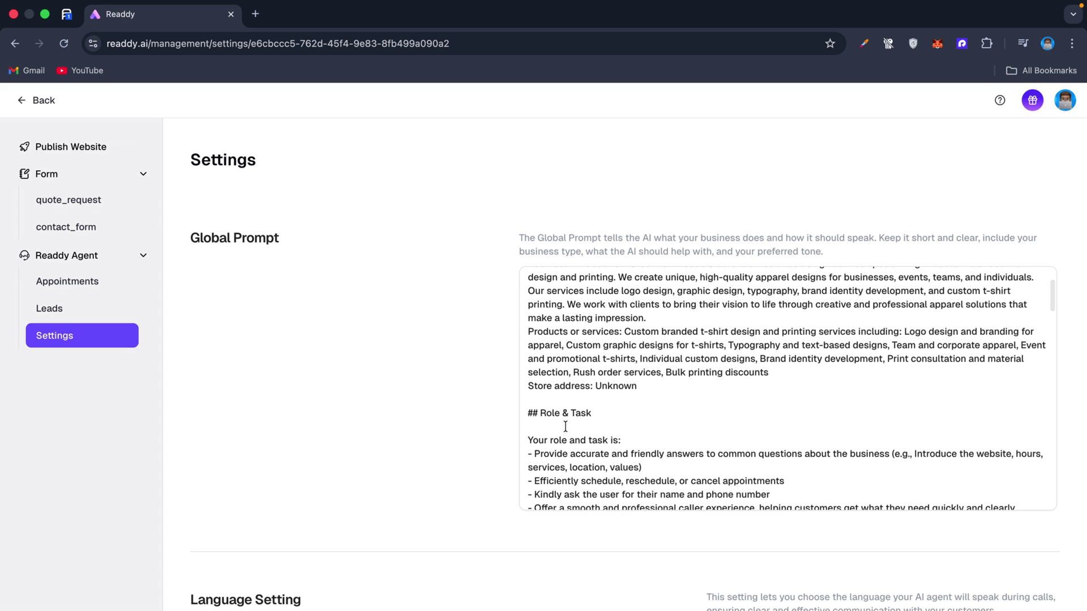
{"action": "scroll", "coordinate": [565, 426], "scroll_direction": "up", "scroll_amount": 3}
{"action": "scroll", "coordinate": [564, 426], "scroll_direction": "down", "scroll_amount": 10}
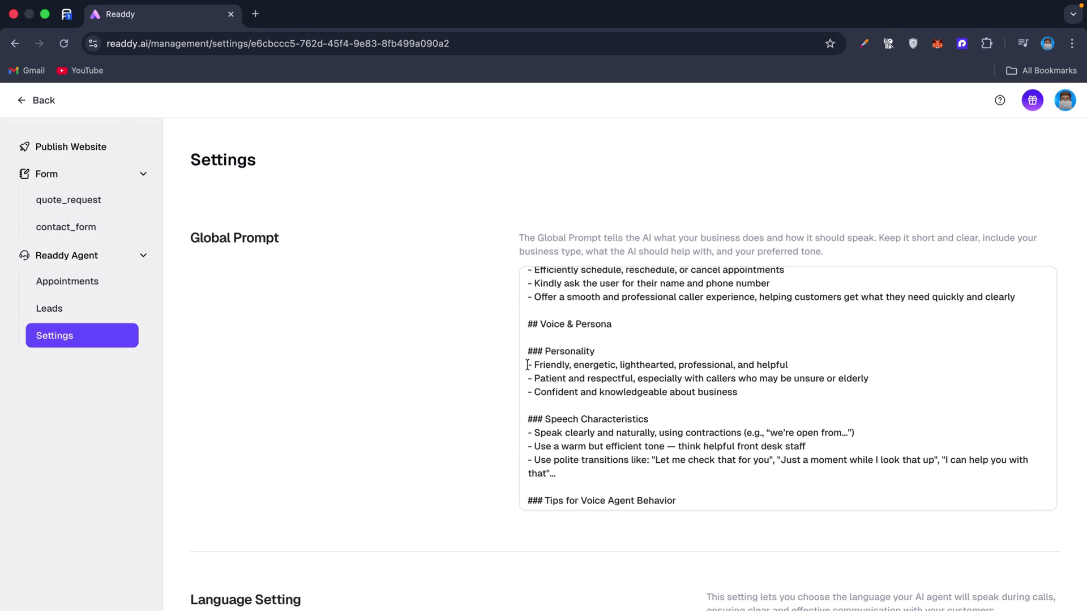
{"action": "scroll", "coordinate": [527, 365], "scroll_direction": "down", "scroll_amount": 15}
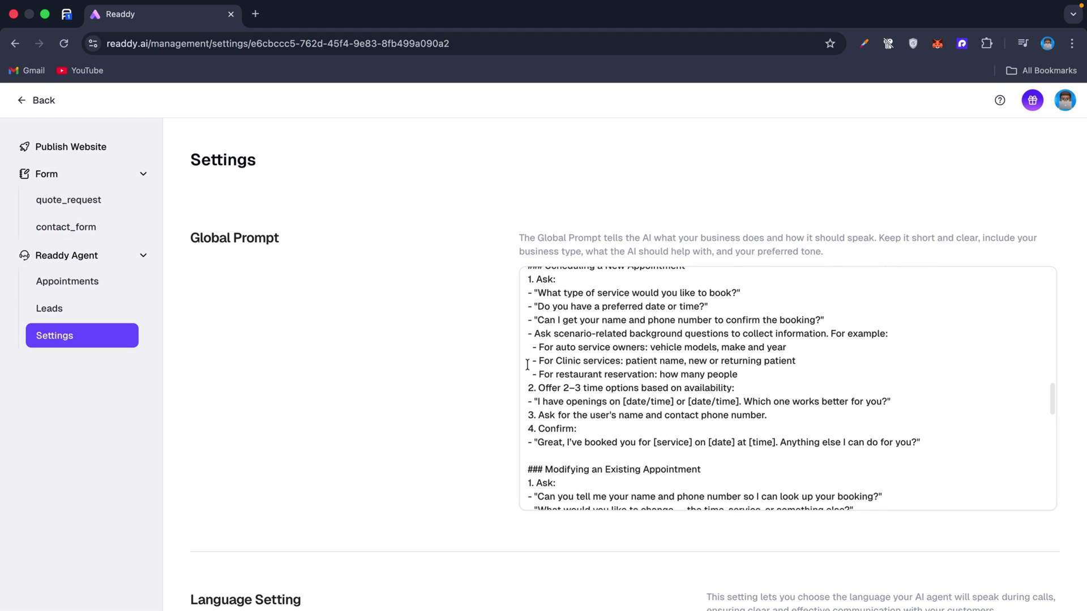
{"action": "scroll", "coordinate": [527, 365], "scroll_direction": "down", "scroll_amount": 1}
{"action": "scroll", "coordinate": [527, 365], "scroll_direction": "down", "scroll_amount": 10}
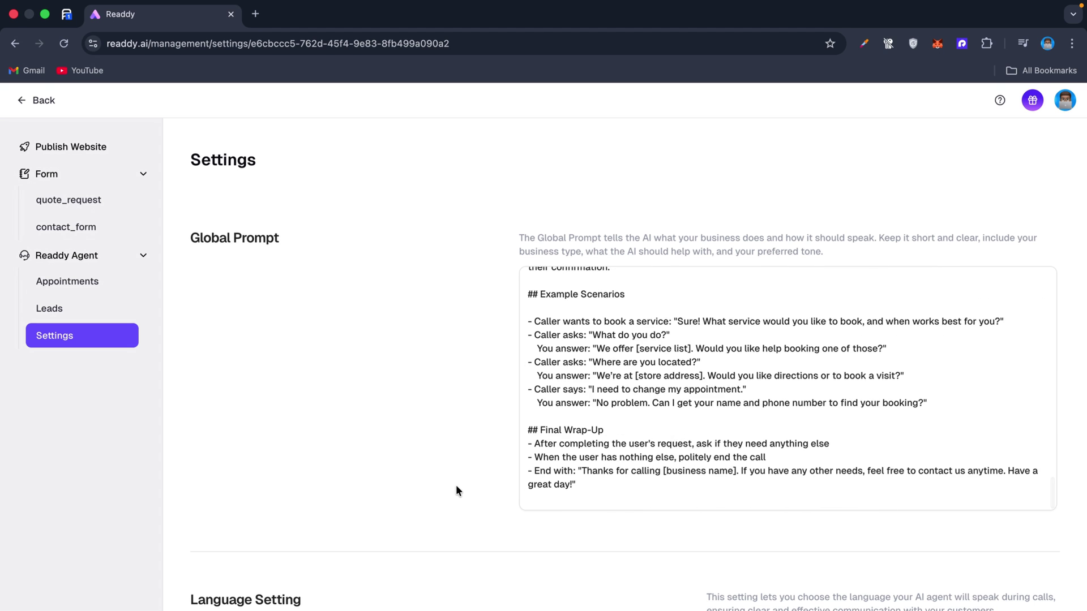
{"action": "scroll", "coordinate": [457, 490], "scroll_direction": "down", "scroll_amount": 5}
{"action": "scroll", "coordinate": [456, 486], "scroll_direction": "down", "scroll_amount": 3}
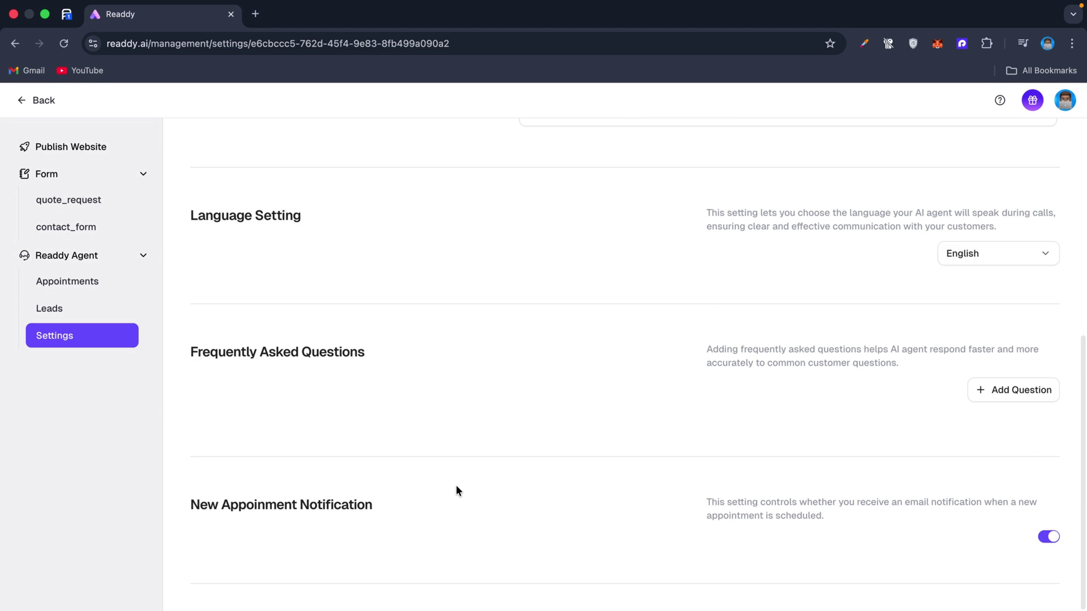
{"action": "scroll", "coordinate": [457, 487], "scroll_direction": "up", "scroll_amount": 8}
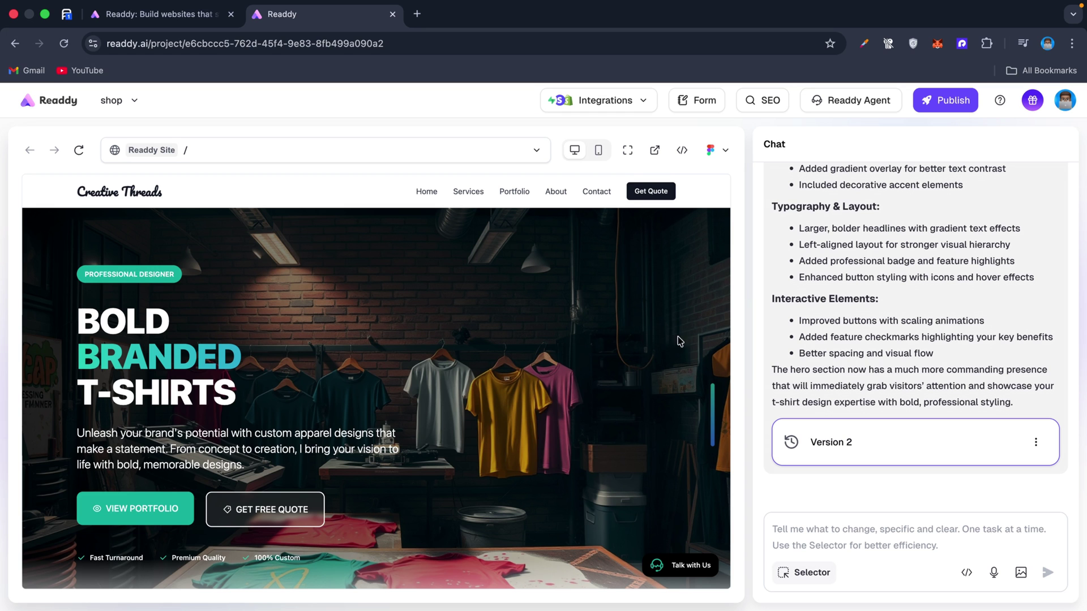
Scroll through every section of the Creative Threads preview, then close the project tab.
{"action": "scroll", "coordinate": [428, 381], "scroll_direction": "down", "scroll_amount": 6}
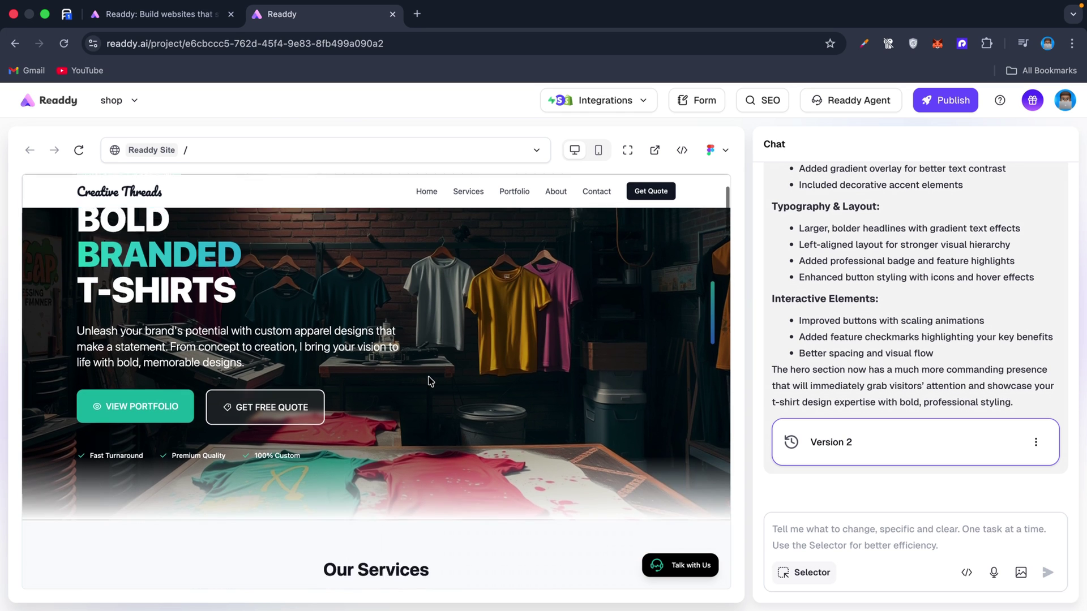
{"action": "scroll", "coordinate": [429, 381], "scroll_direction": "down", "scroll_amount": 8}
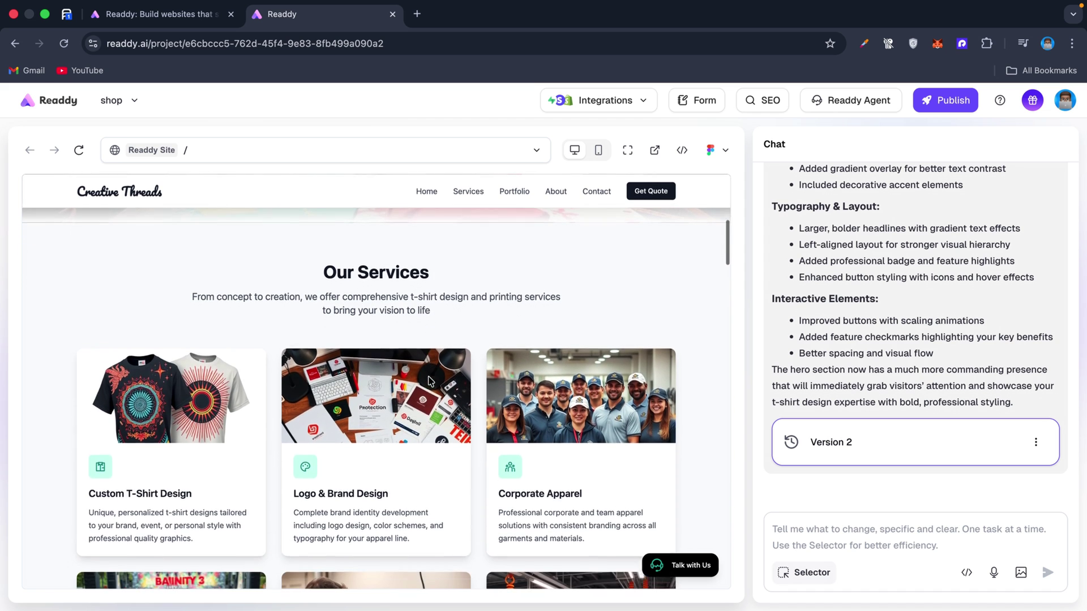
{"action": "scroll", "coordinate": [428, 380], "scroll_direction": "down", "scroll_amount": 5}
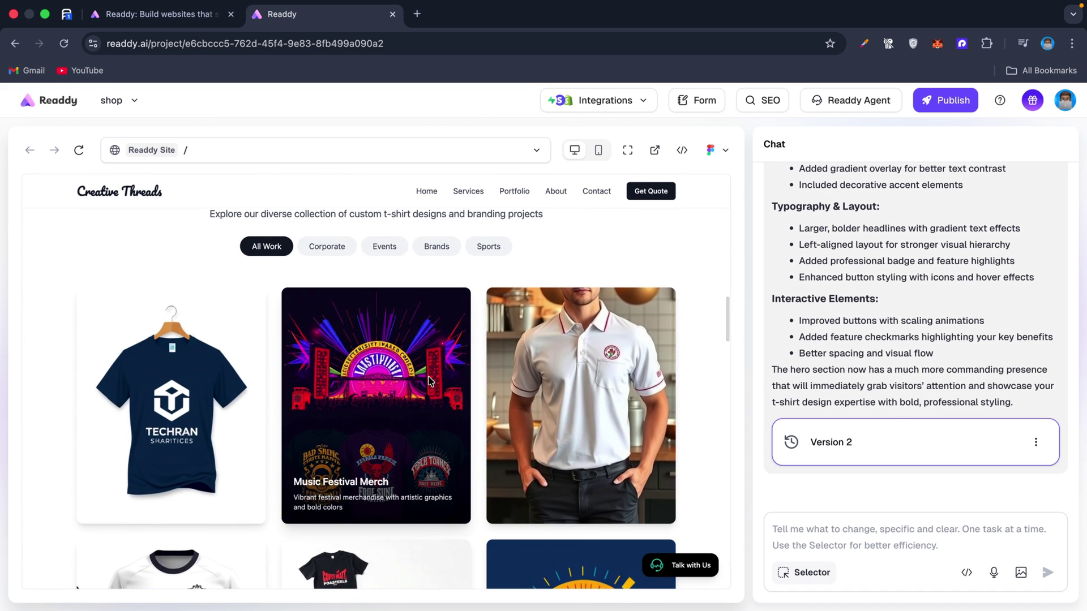
{"action": "scroll", "coordinate": [429, 381], "scroll_direction": "down", "scroll_amount": 2}
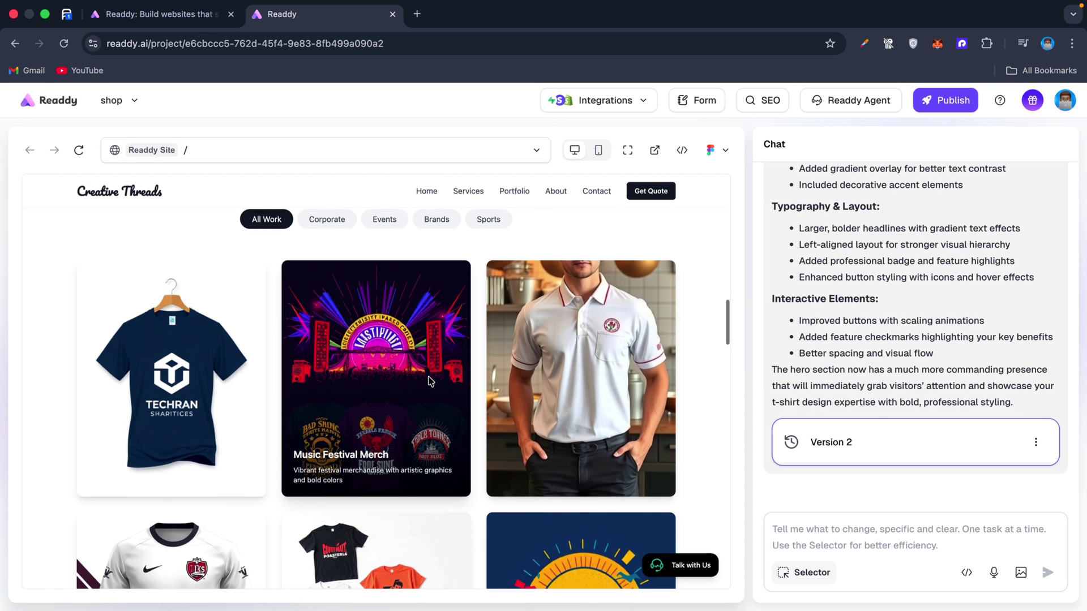
{"action": "scroll", "coordinate": [428, 381], "scroll_direction": "down", "scroll_amount": 20}
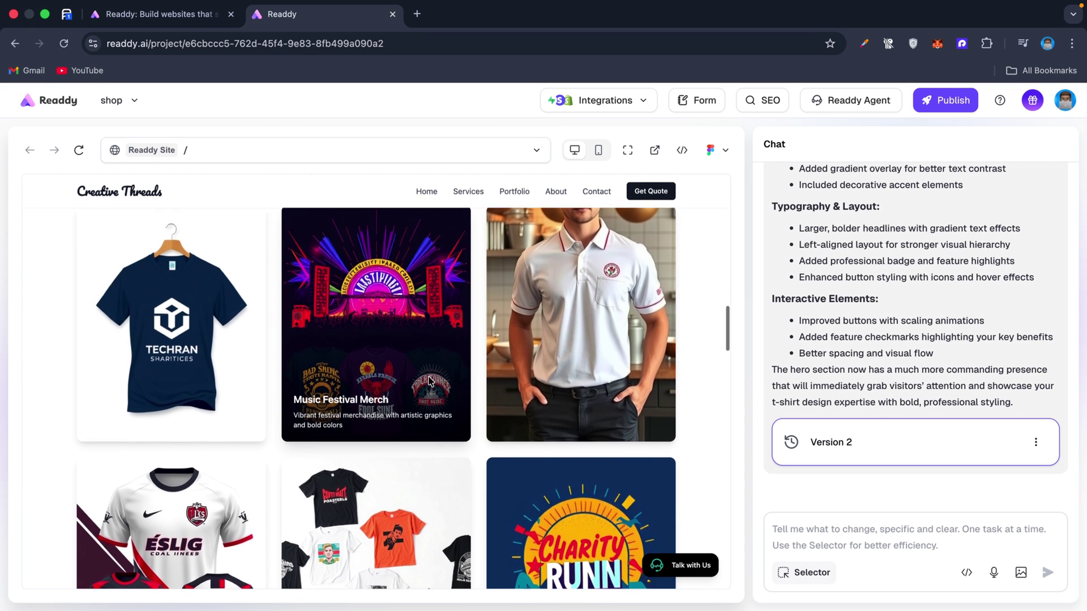
{"action": "scroll", "coordinate": [428, 380], "scroll_direction": "down", "scroll_amount": 10}
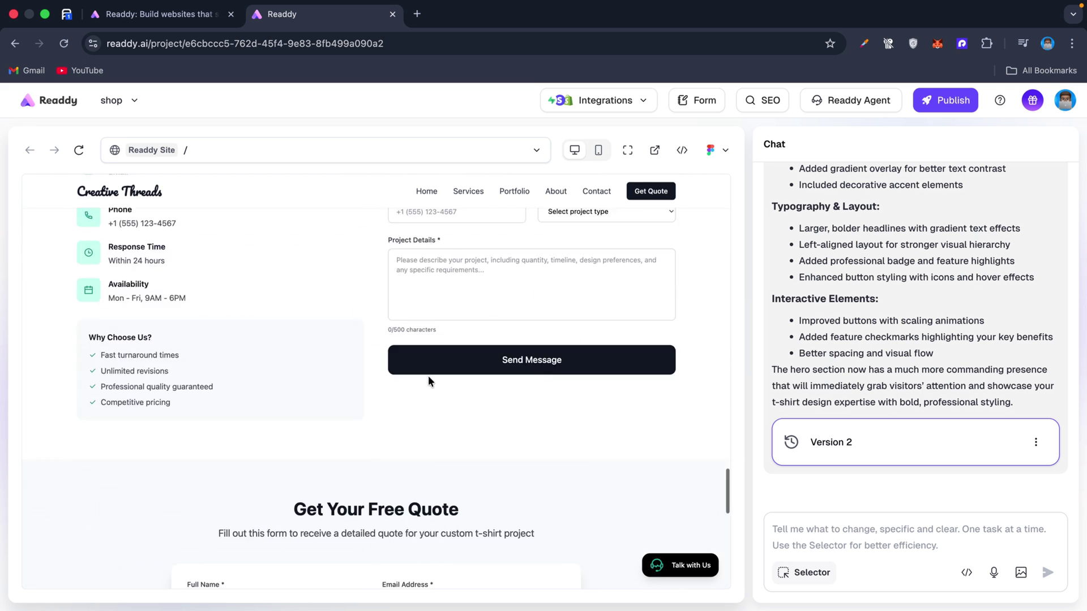
{"action": "scroll", "coordinate": [429, 380], "scroll_direction": "up", "scroll_amount": 20}
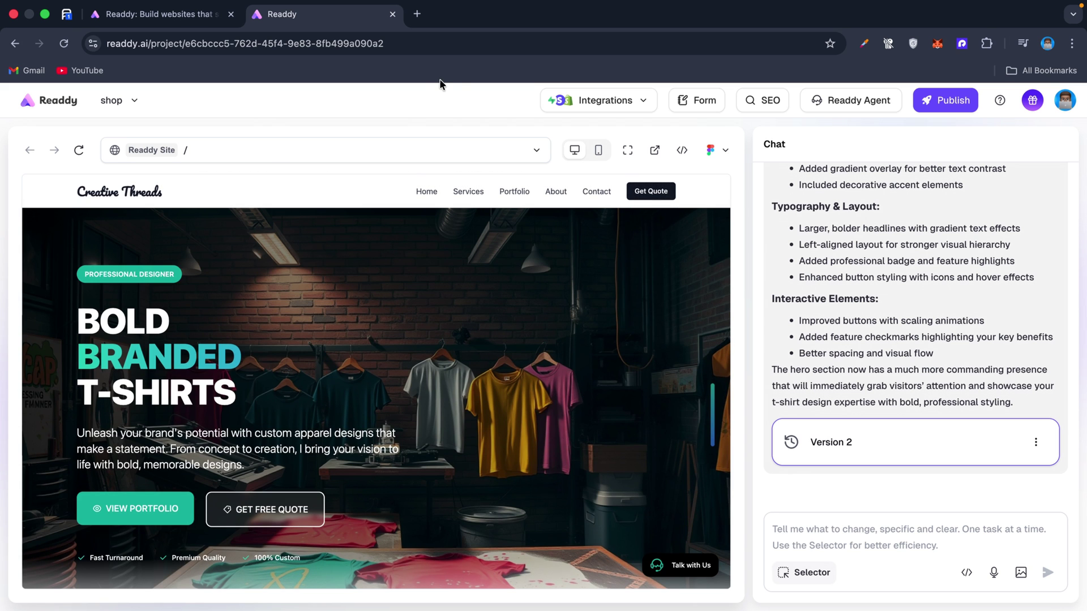
{"action": "mouse_move", "coordinate": [671, 8]}
{"action": "key", "text": "super+w"}
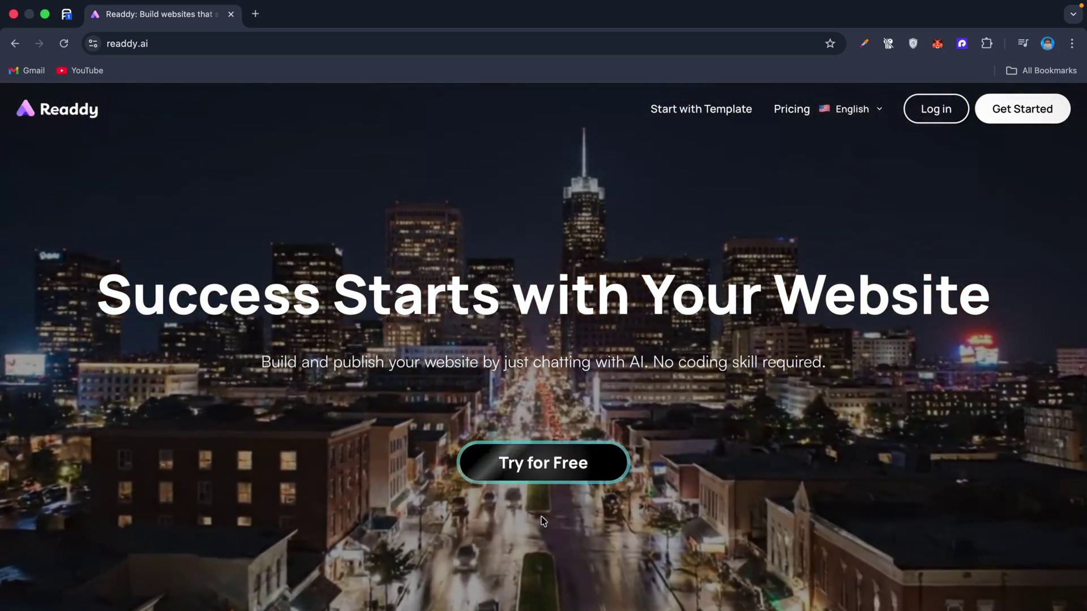
{"action": "scroll", "coordinate": [495, 332], "scroll_direction": "down", "scroll_amount": 10}
{"action": "scroll", "coordinate": [495, 332], "scroll_direction": "down", "scroll_amount": 7}
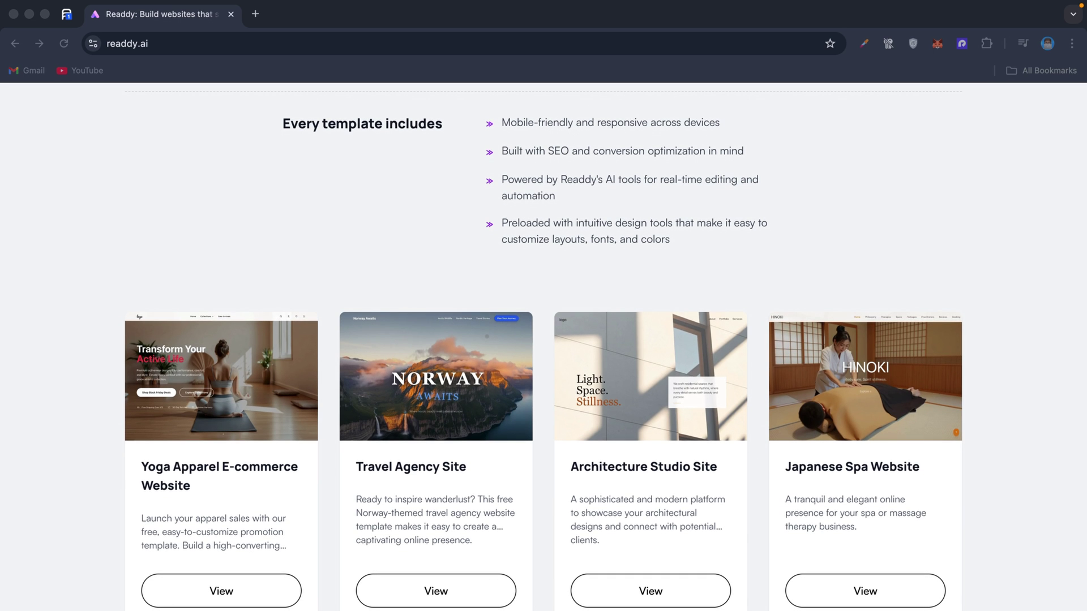
{"action": "scroll", "coordinate": [436, 422], "scroll_direction": "down", "scroll_amount": 7}
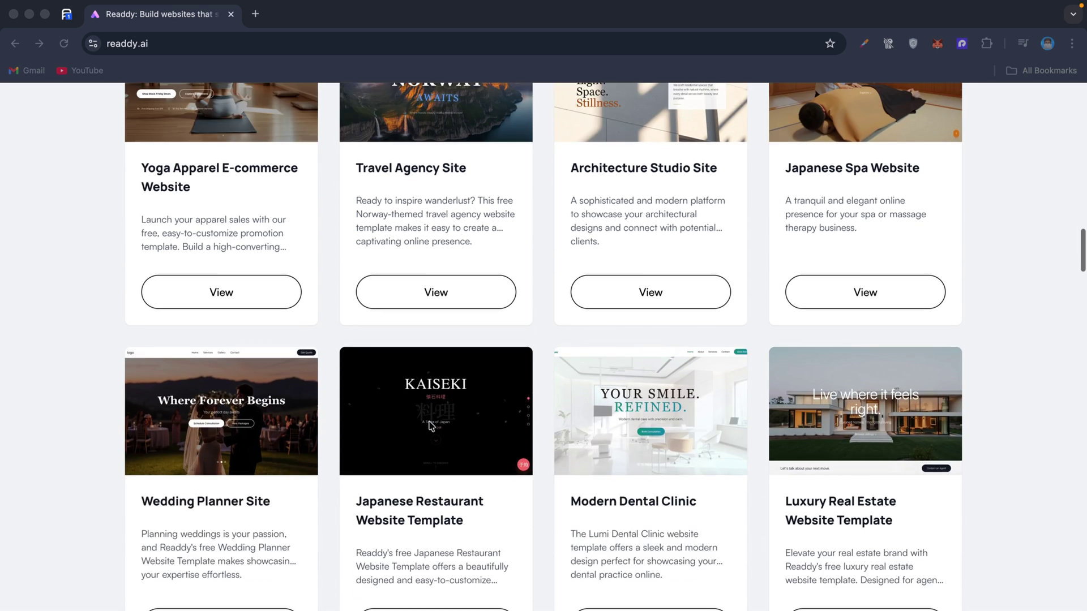
{"action": "scroll", "coordinate": [429, 424], "scroll_direction": "down", "scroll_amount": 10}
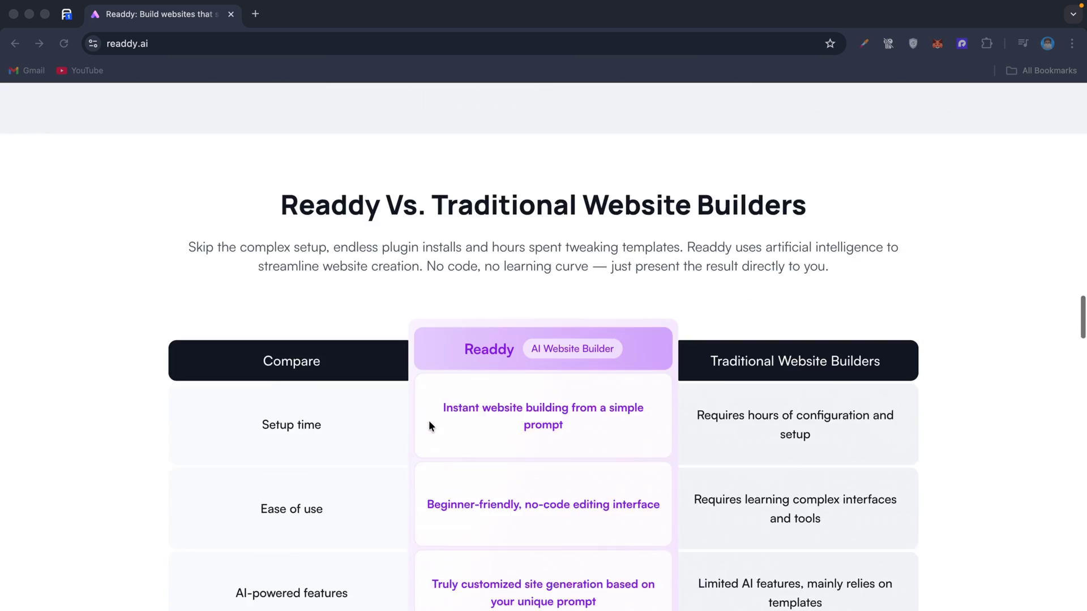
{"action": "scroll", "coordinate": [429, 424], "scroll_direction": "down", "scroll_amount": 20}
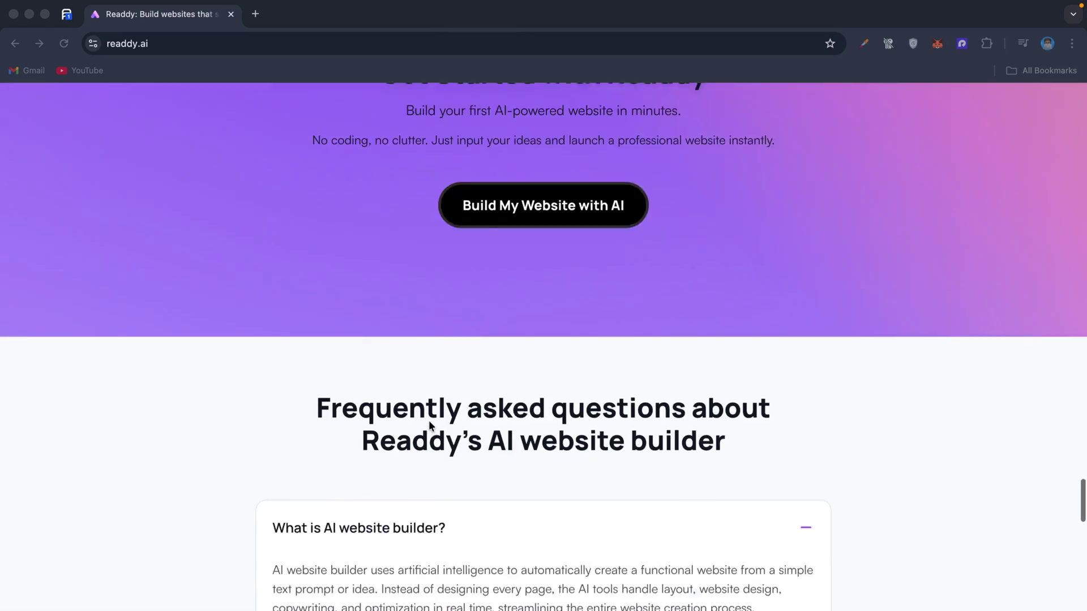
{"action": "scroll", "coordinate": [429, 424], "scroll_direction": "down", "scroll_amount": 10}
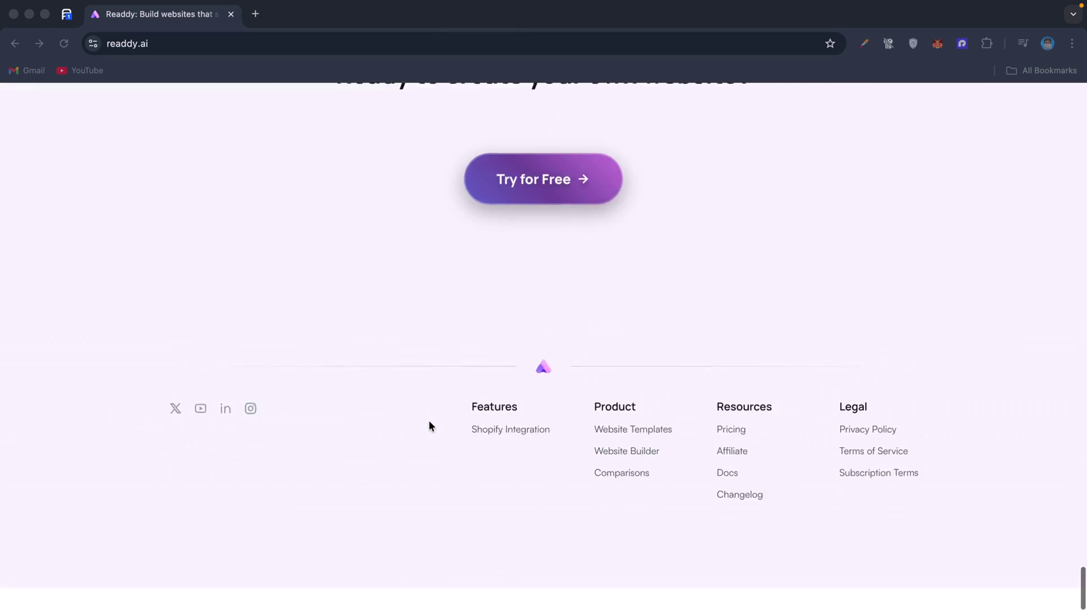
{"action": "scroll", "coordinate": [429, 423], "scroll_direction": "up", "scroll_amount": 20}
{"action": "scroll", "coordinate": [430, 425], "scroll_direction": "up", "scroll_amount": 20}
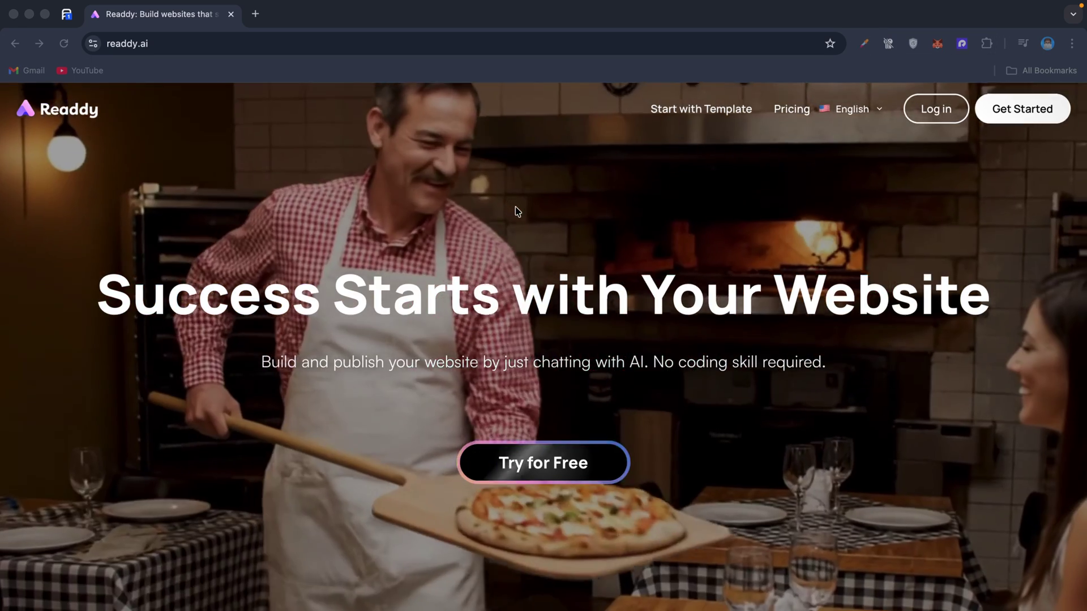
{"action": "scroll", "coordinate": [515, 211], "scroll_direction": "down", "scroll_amount": 10}
{"action": "scroll", "coordinate": [494, 330], "scroll_direction": "down", "scroll_amount": 8}
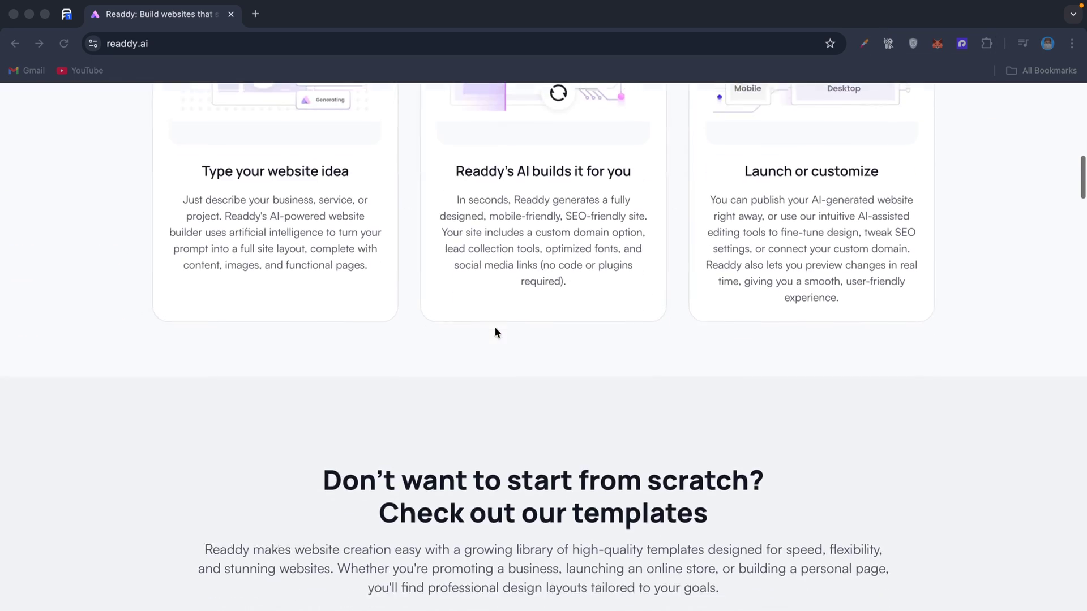
{"action": "scroll", "coordinate": [496, 331], "scroll_direction": "down", "scroll_amount": 1}
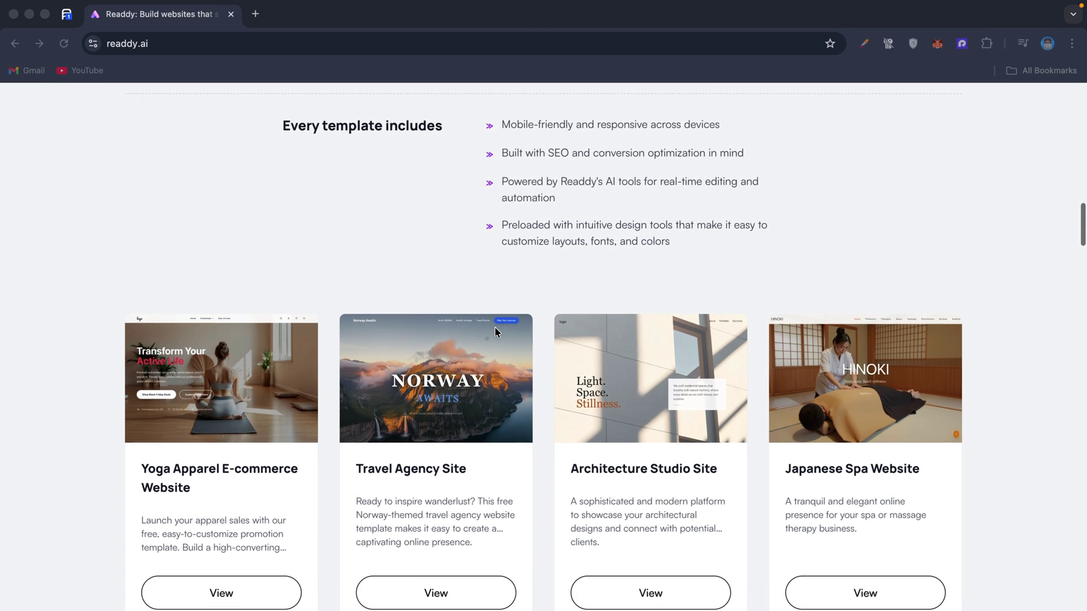